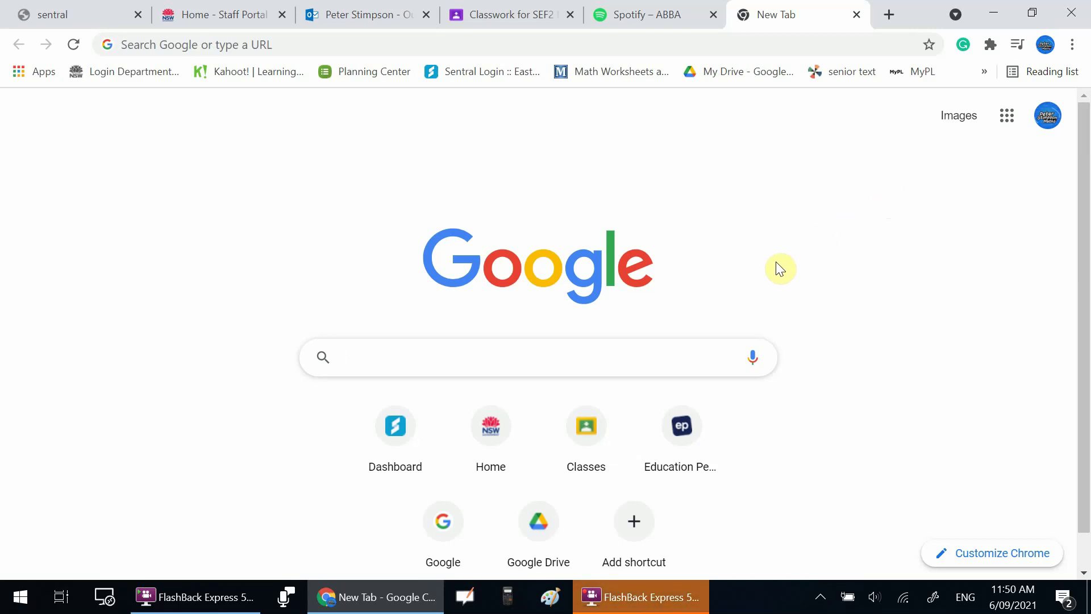
text(El)
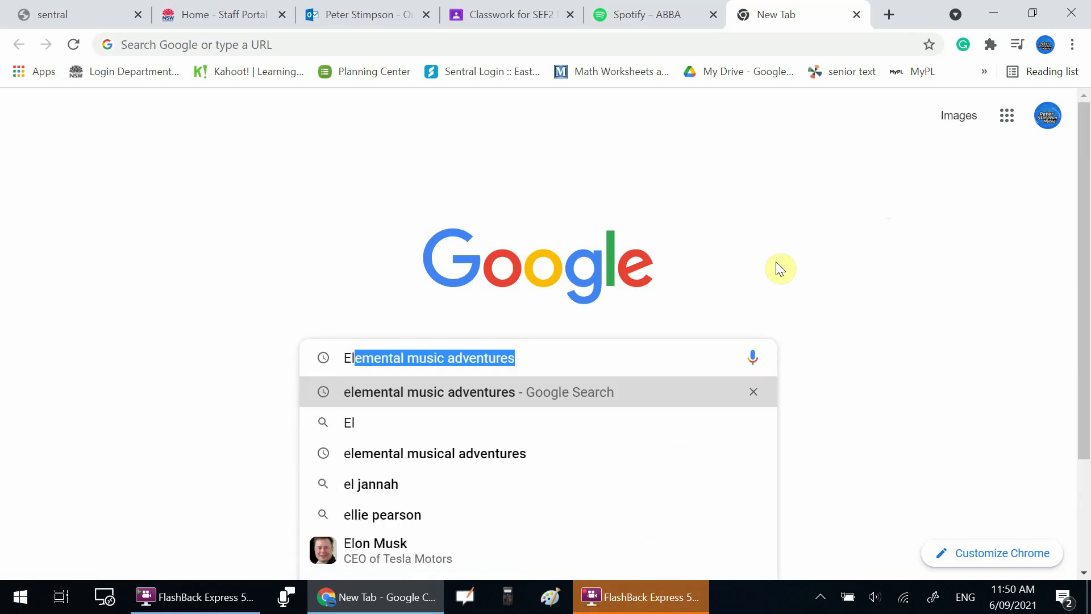
text(em)
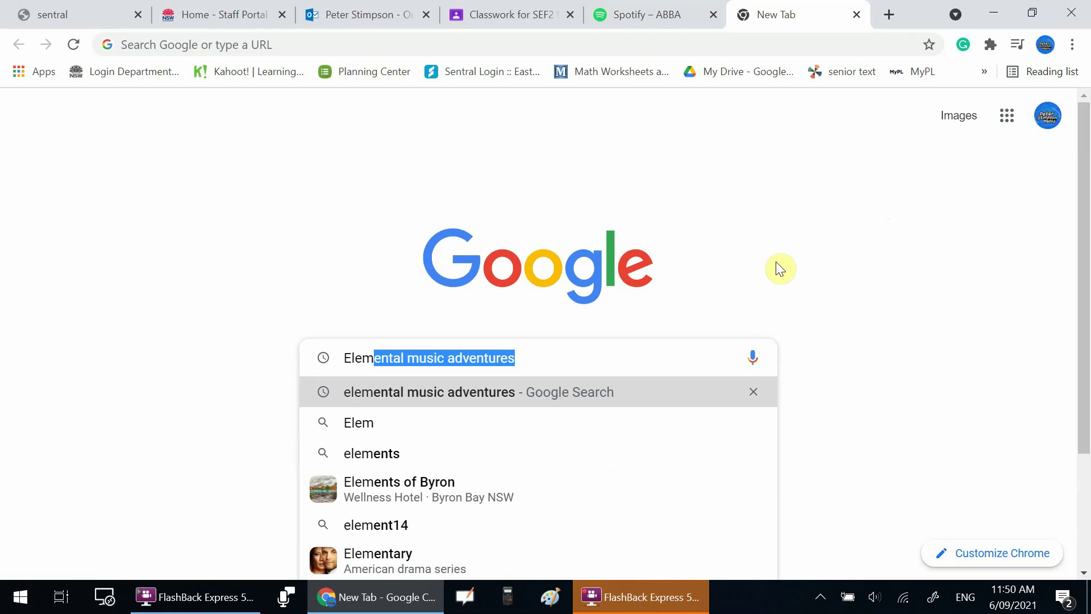
text(ental )
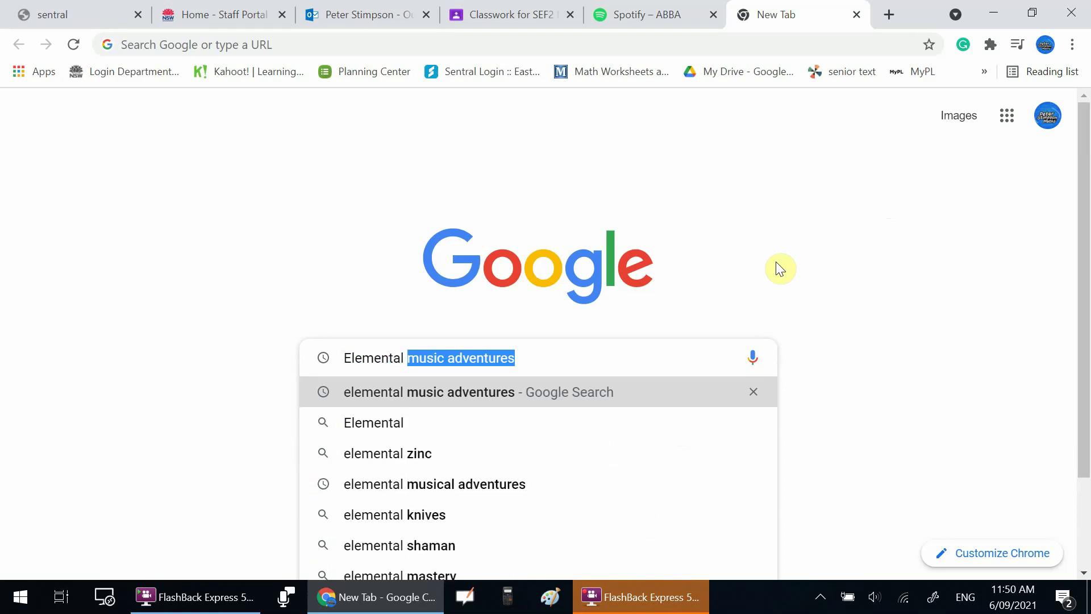
text(music )
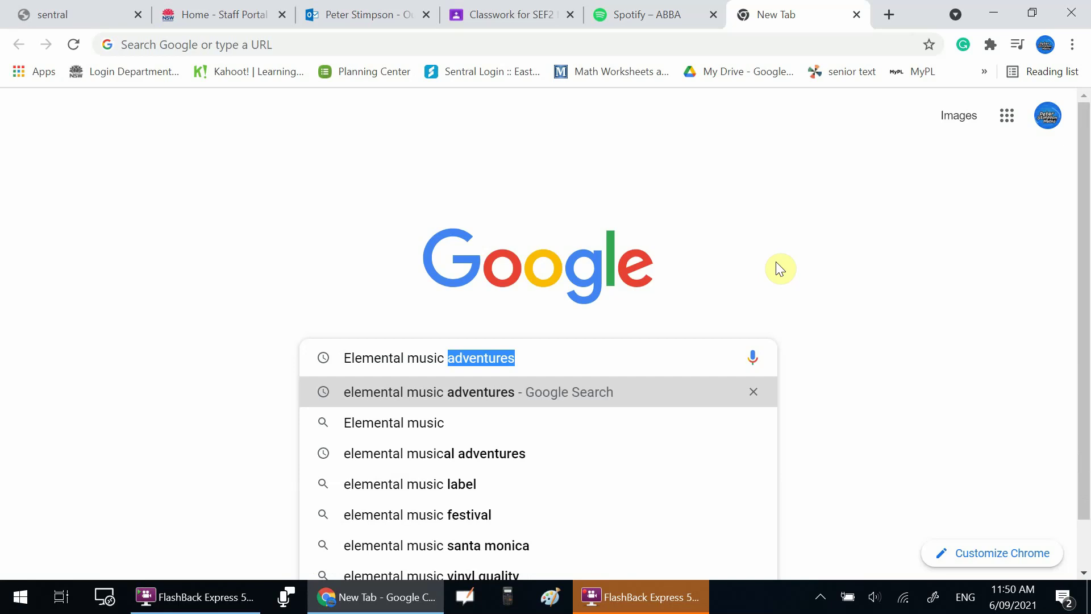
text(advent)
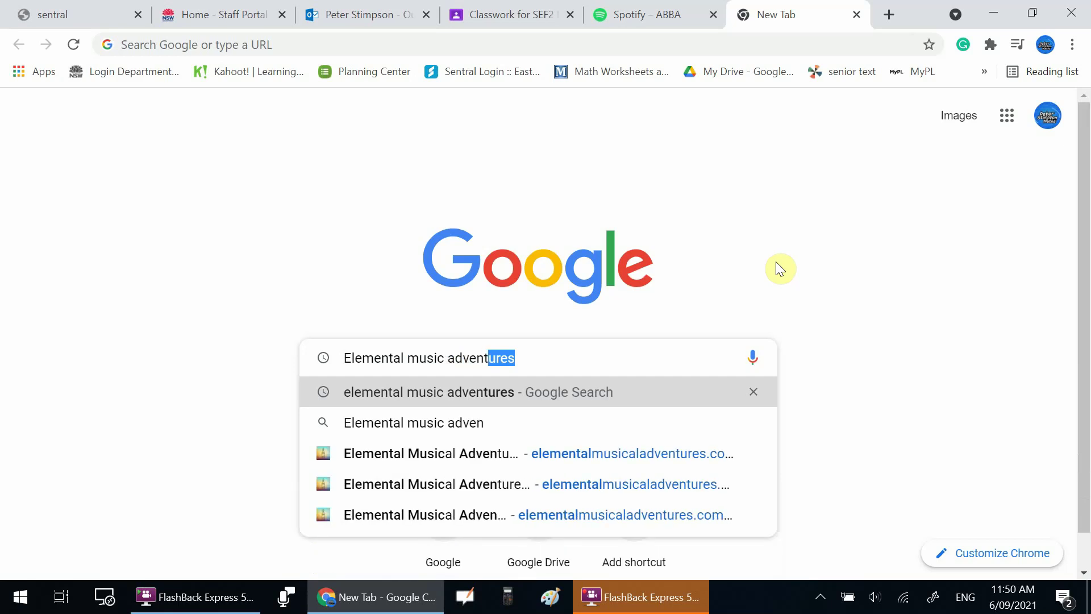
text(ures)
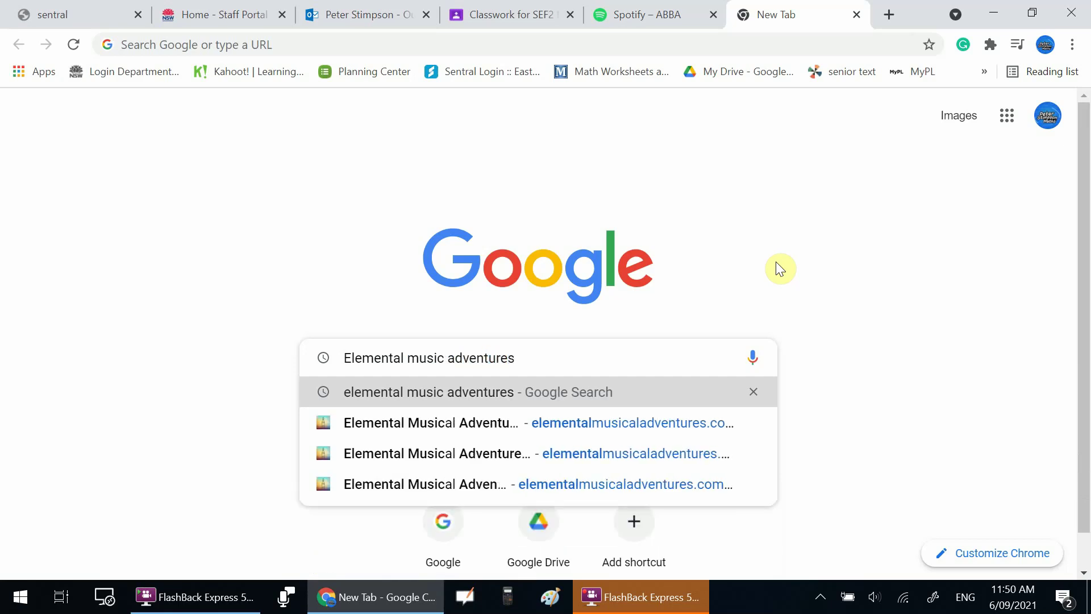
Submit the Google search for 'Elemental music adventures'.
key(Return)
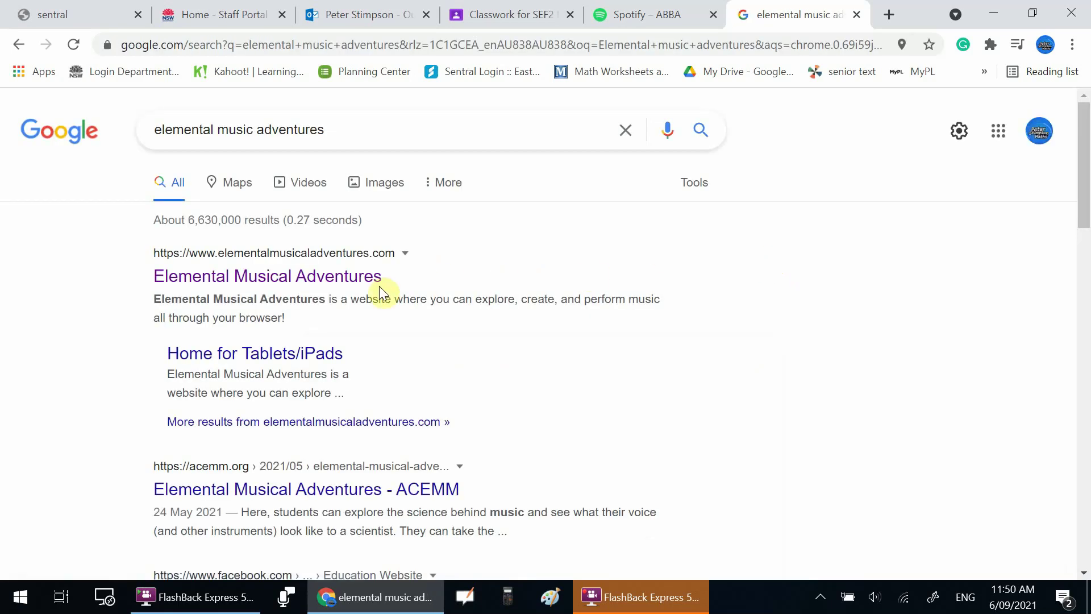
Open the top search result, choose the computer version, then 'Click here to Create!'.
click(340, 276)
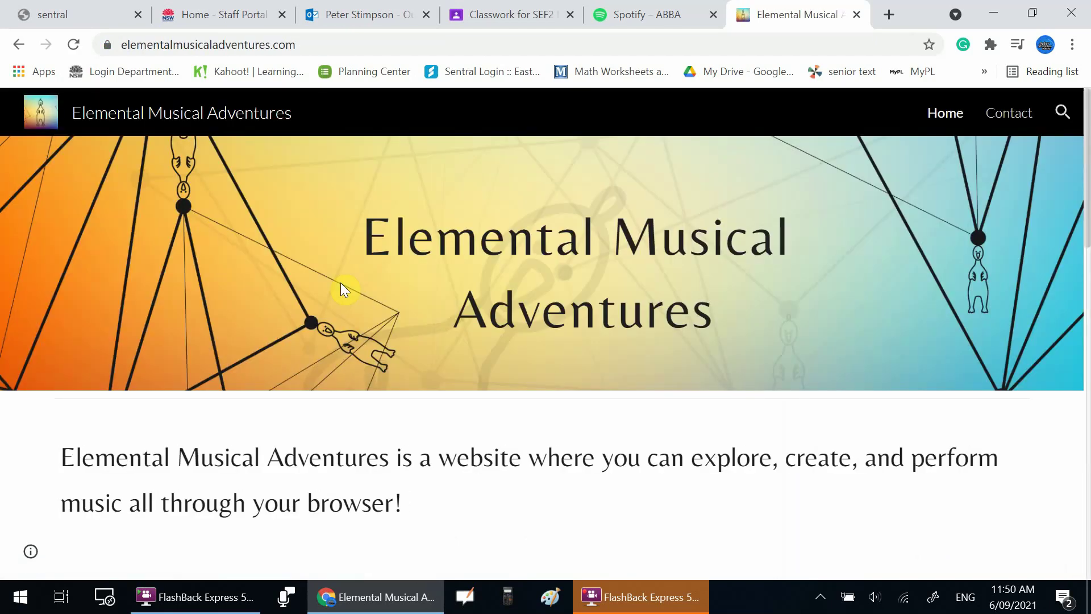
scroll(341, 283, down, 1)
scroll(341, 284, down, 1)
scroll(341, 283, down, 1)
scroll(341, 283, down, 1)
scroll(340, 282, down, 1)
scroll(340, 282, down, 2)
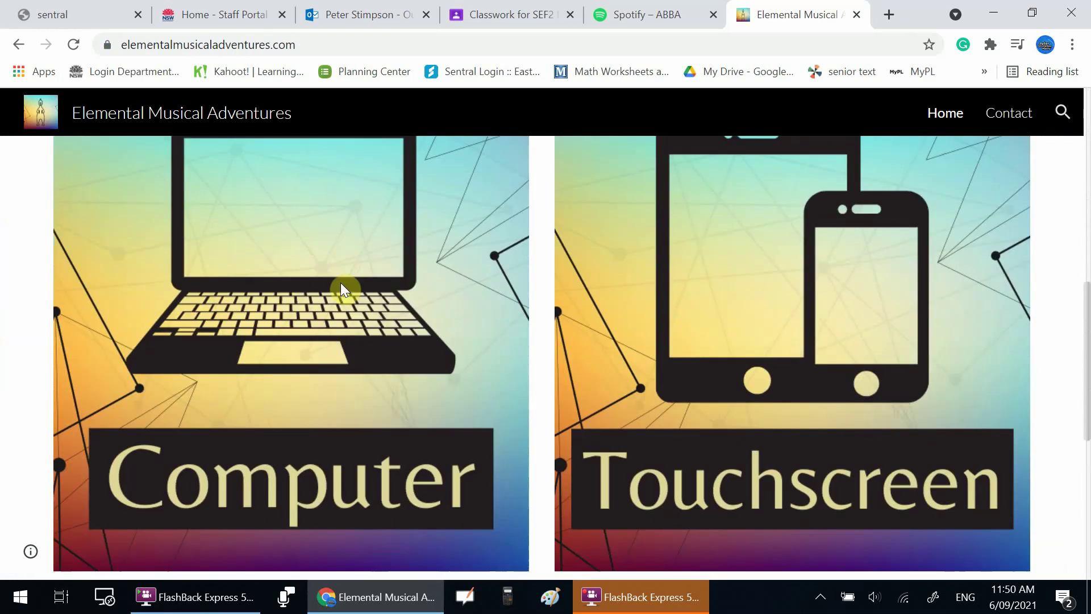
scroll(341, 282, down, 1)
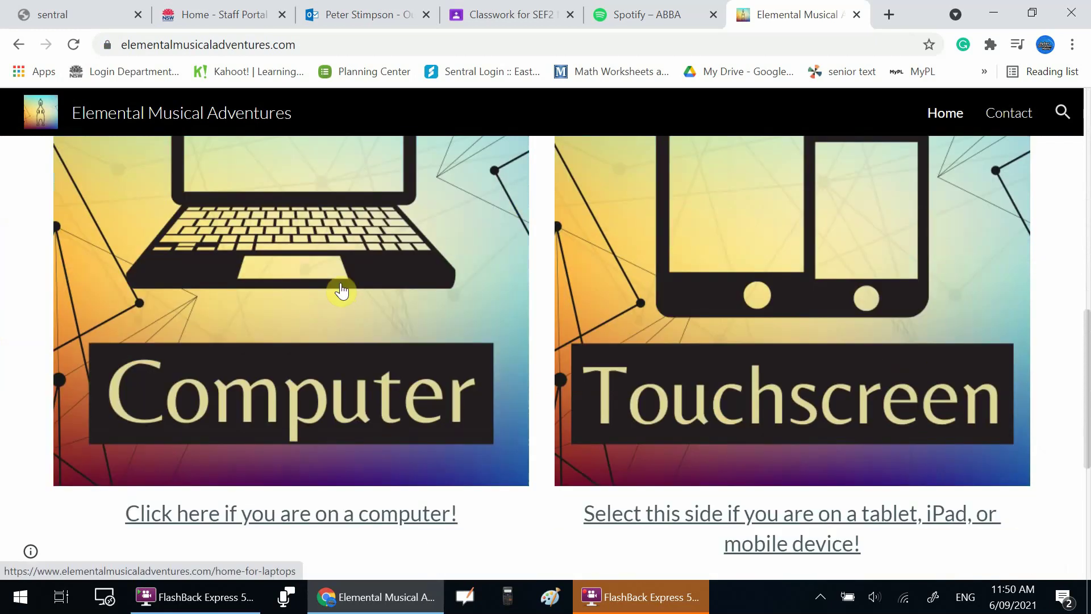
scroll(340, 290, up, 1)
scroll(341, 290, up, 1)
scroll(341, 291, down, 1)
scroll(340, 291, down, 2)
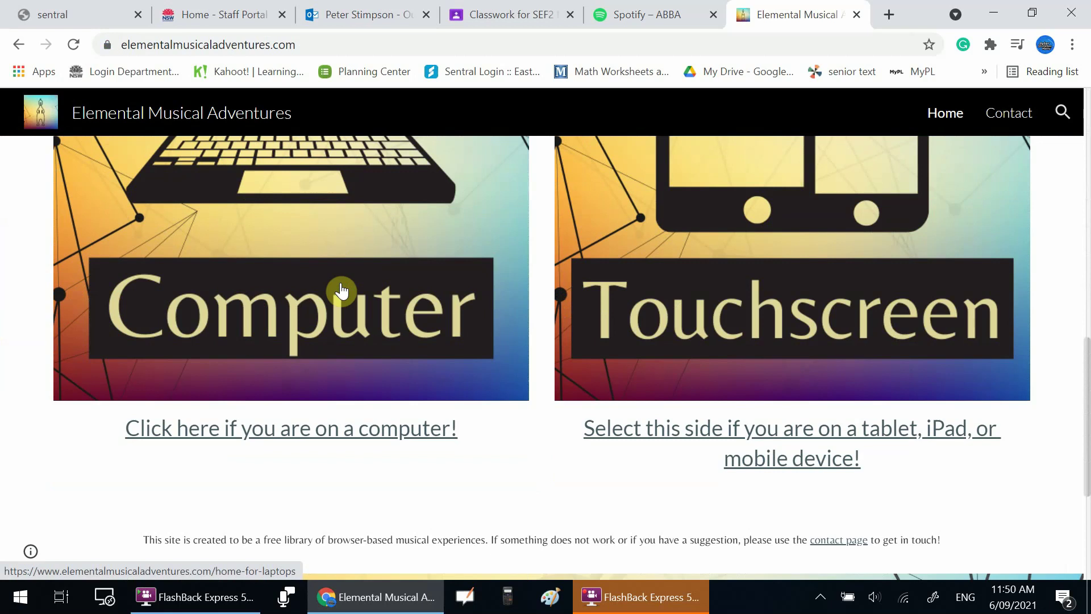
click(339, 431)
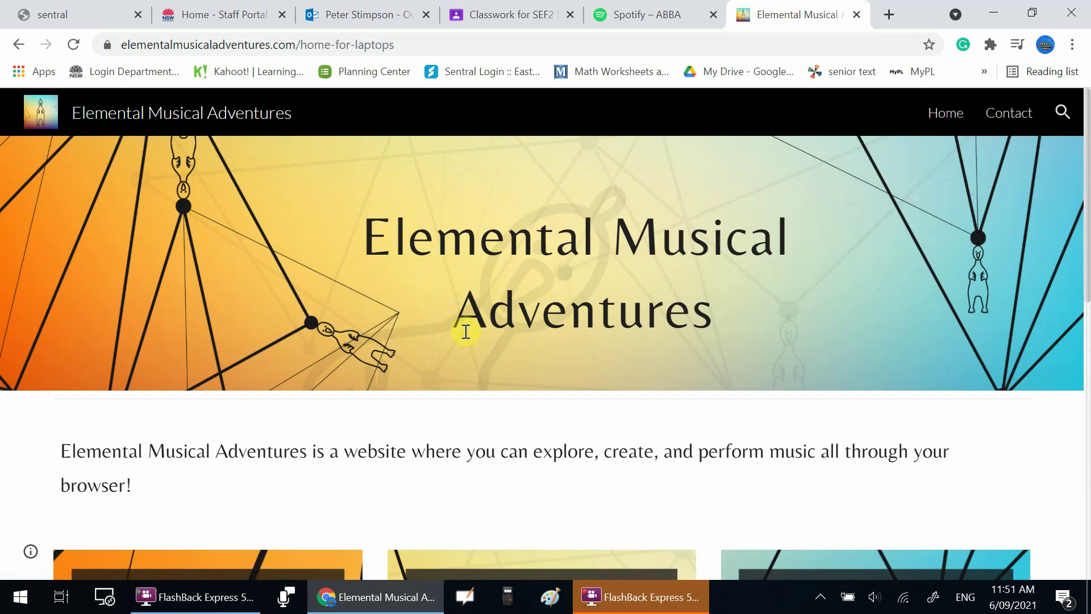
scroll(466, 332, down, 2)
scroll(465, 331, down, 2)
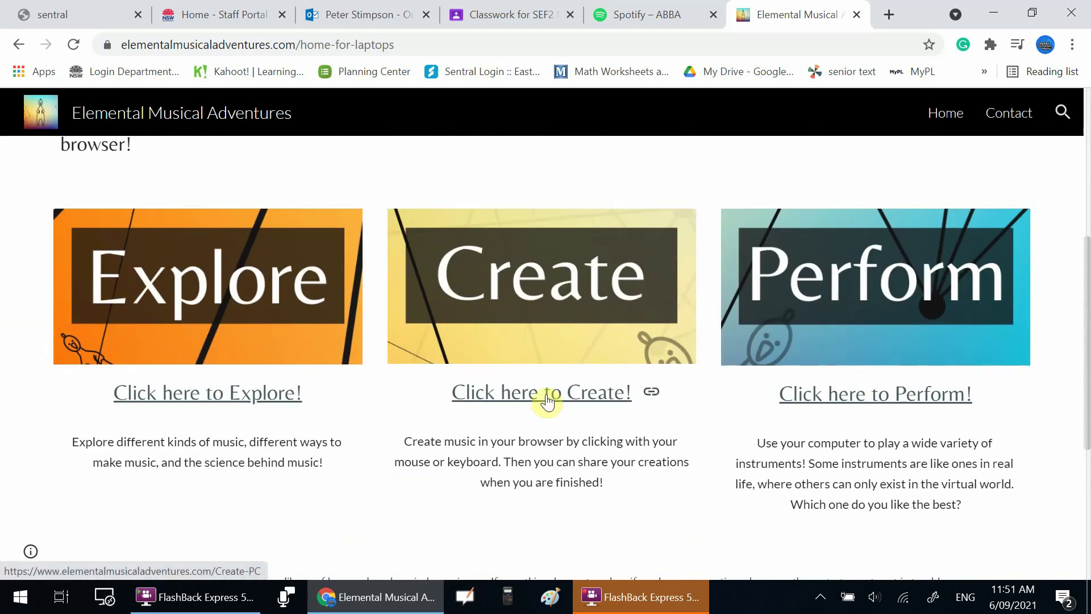
click(545, 394)
scroll(229, 398, down, 1)
scroll(229, 397, down, 2)
scroll(228, 398, down, 3)
scroll(230, 398, down, 2)
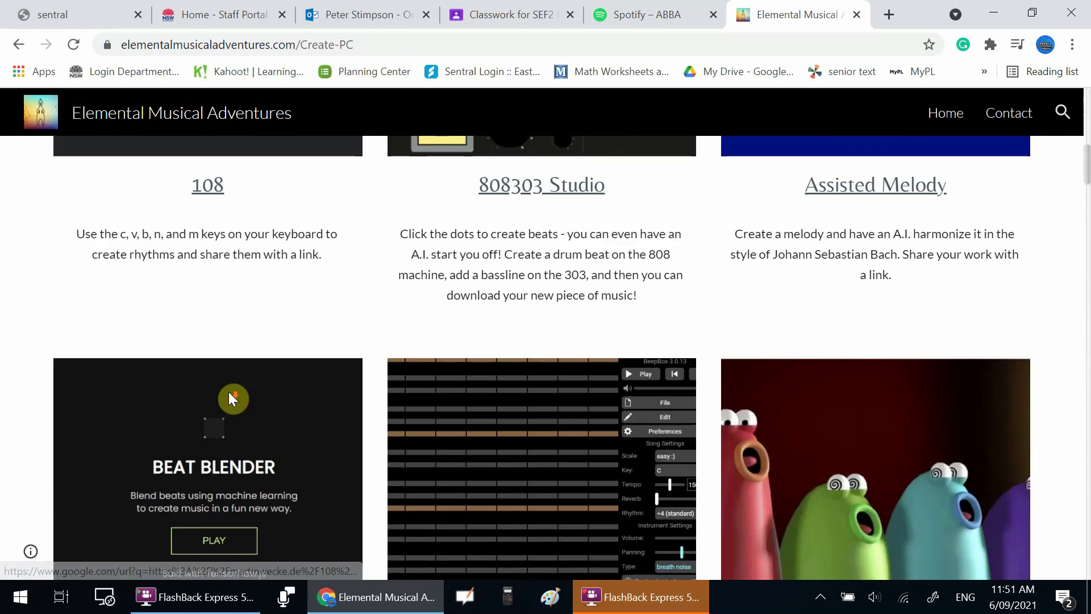
scroll(230, 398, down, 1)
scroll(230, 397, down, 1)
scroll(230, 398, down, 2)
scroll(231, 398, down, 3)
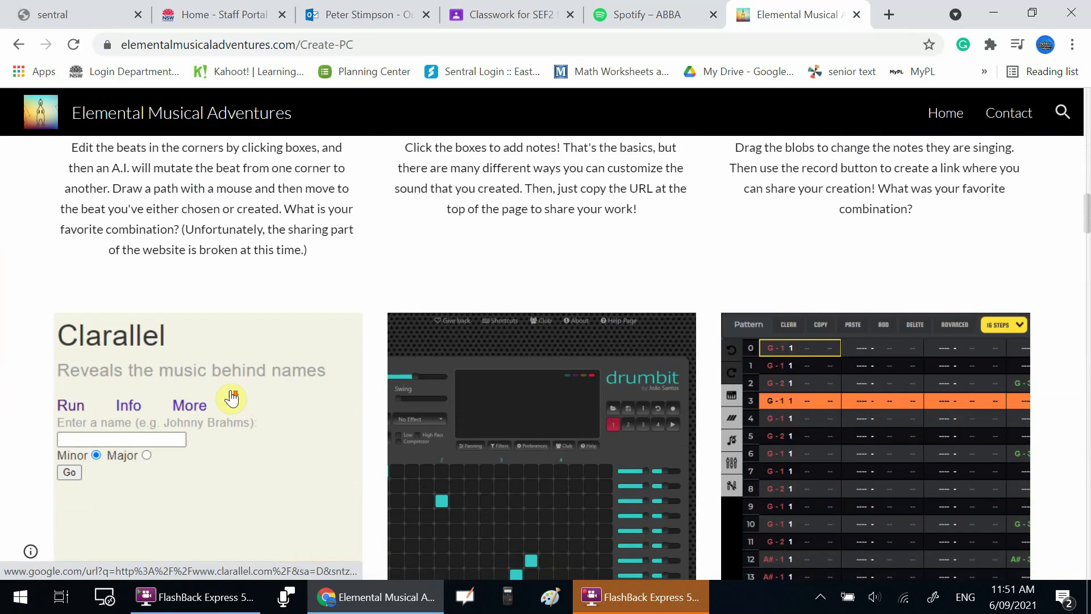
scroll(231, 398, down, 2)
scroll(230, 399, down, 3)
scroll(230, 397, down, 2)
scroll(230, 398, down, 2)
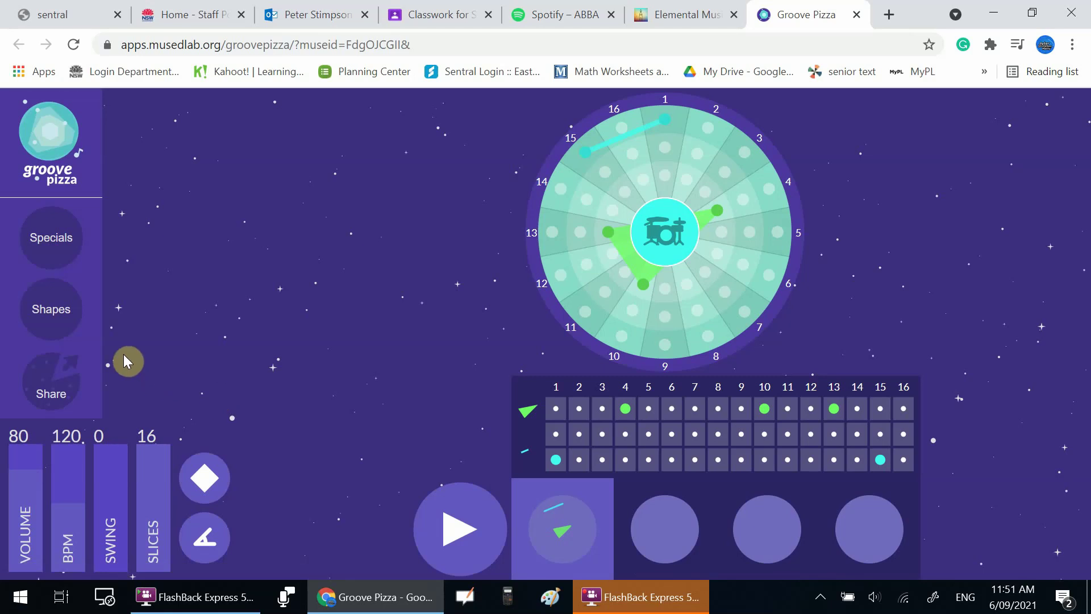
From the Specials list, audition the Jazz Swing and Lab Groove presets.
click(53, 235)
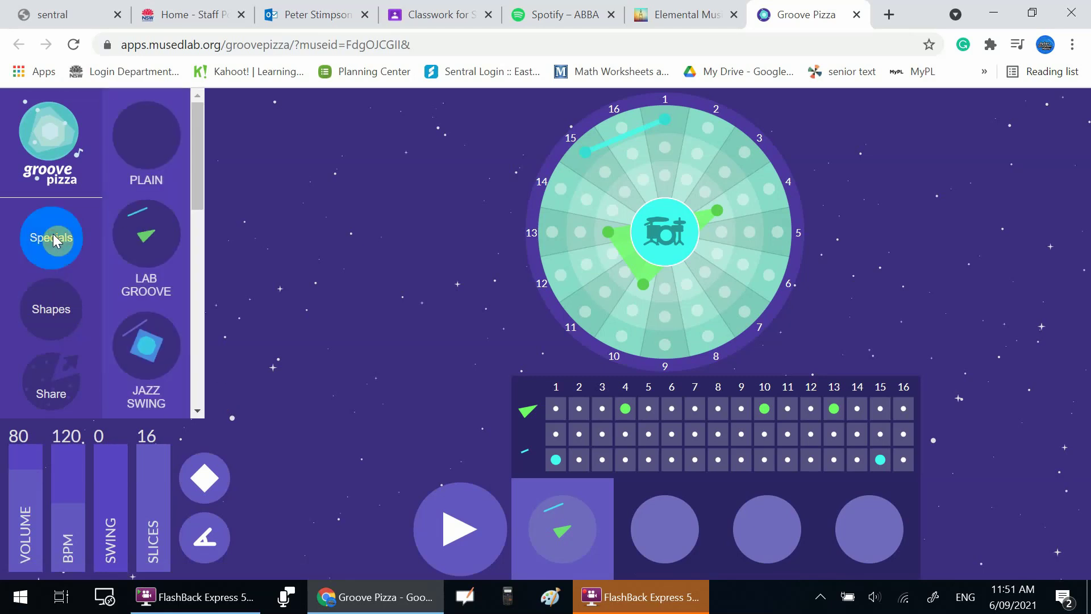
click(134, 347)
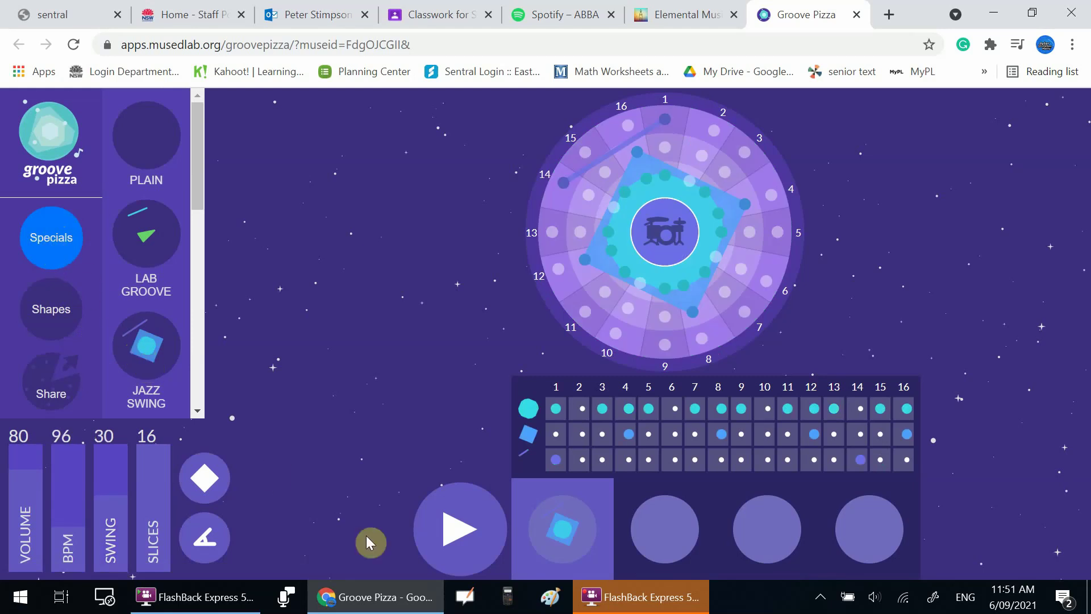
click(451, 530)
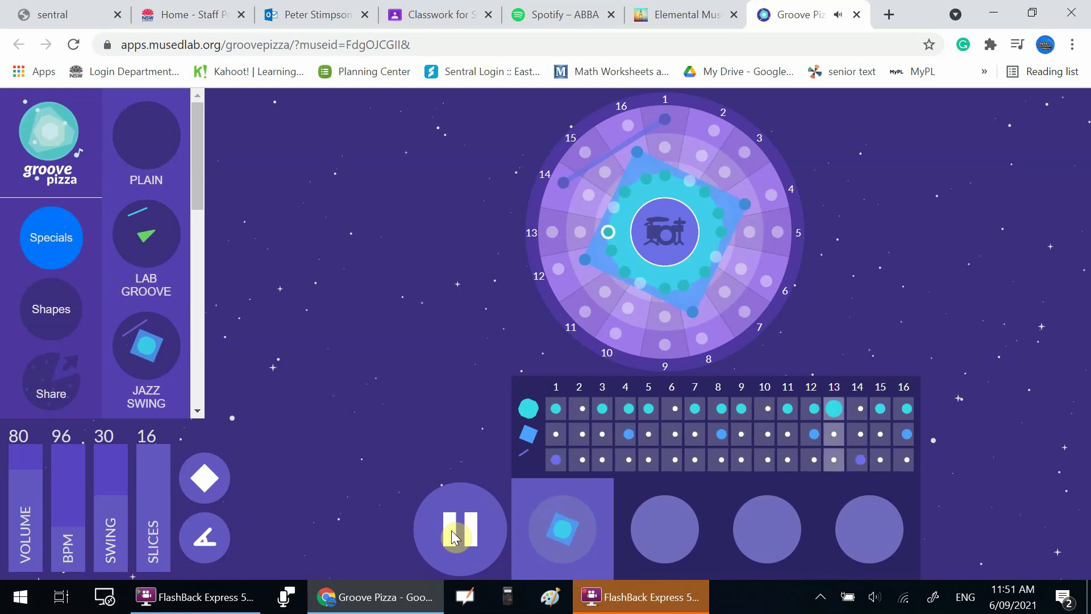
click(451, 531)
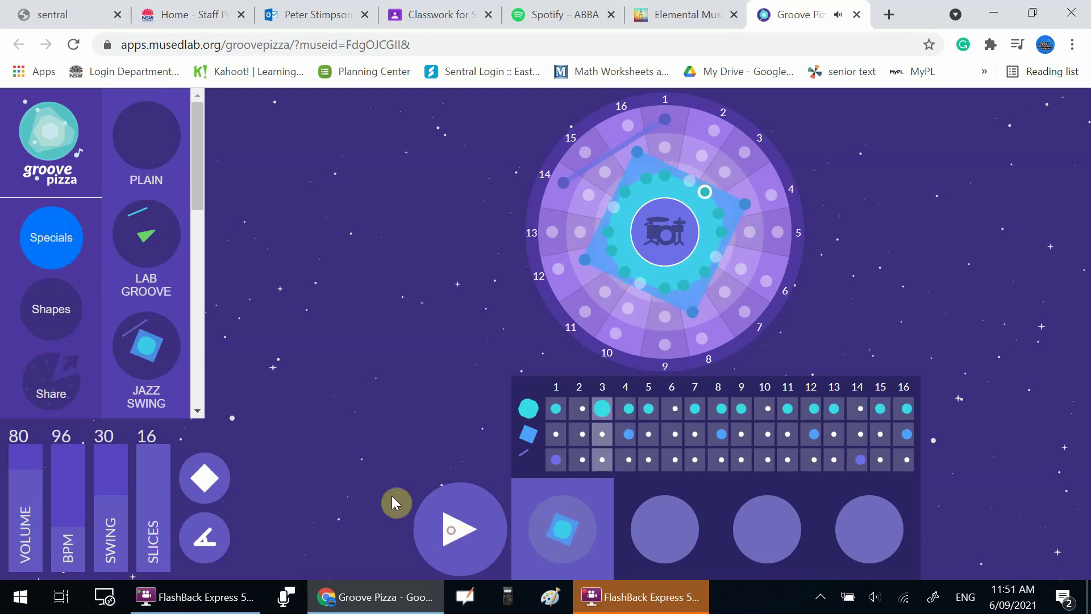
click(126, 254)
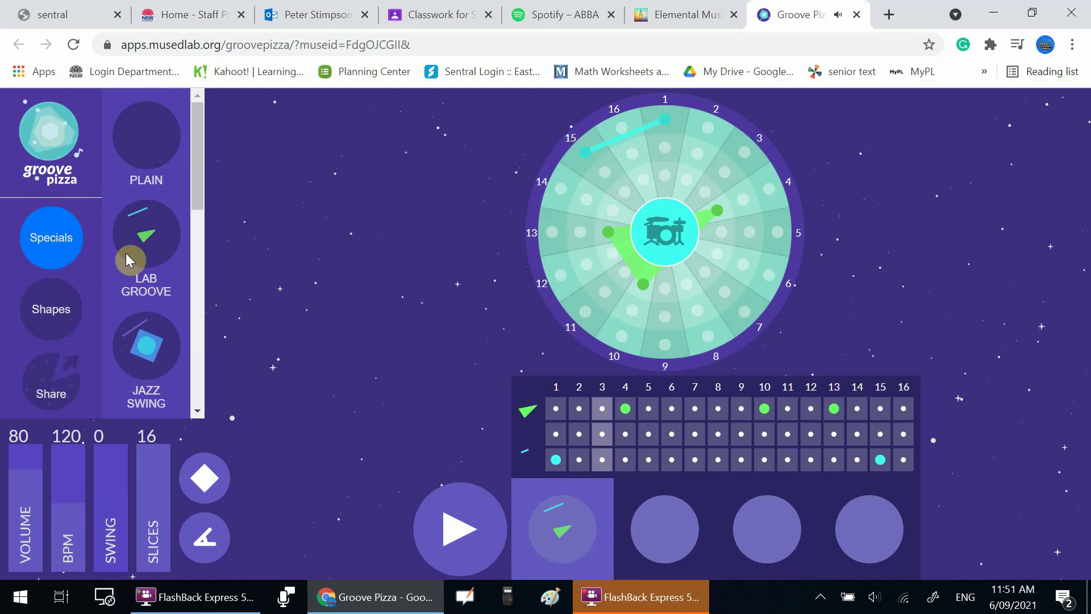
click(452, 531)
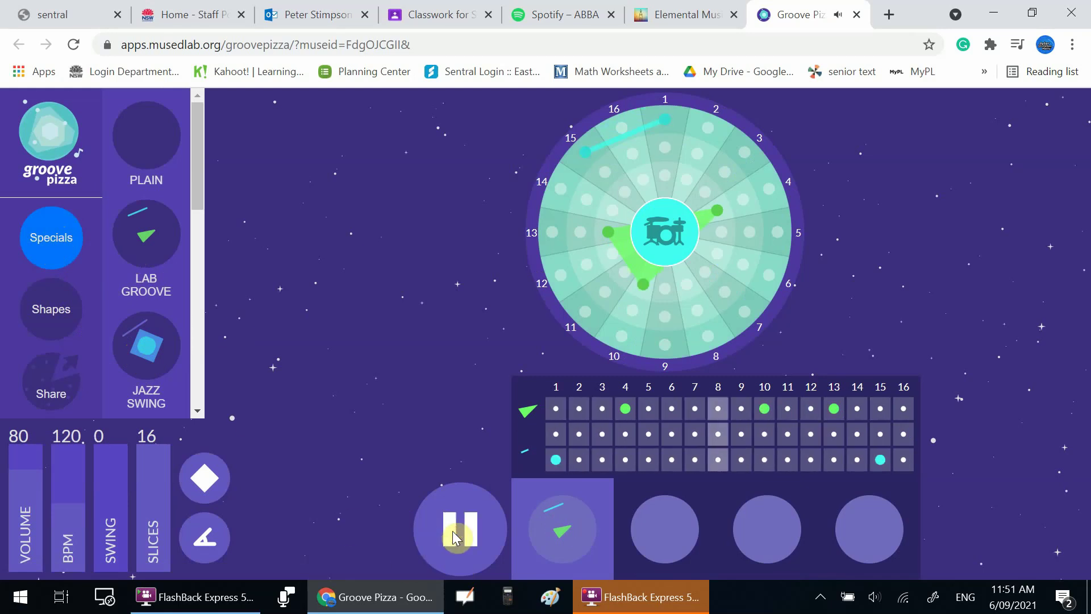
click(454, 537)
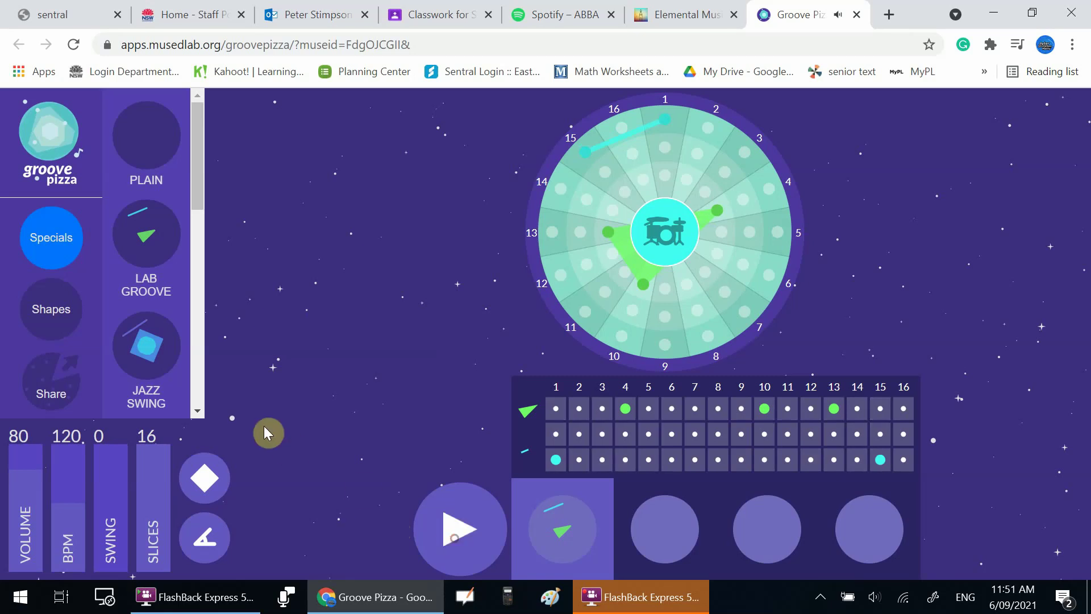
Audition the Billie Jean preset, then load and play Rock You.
click(197, 416)
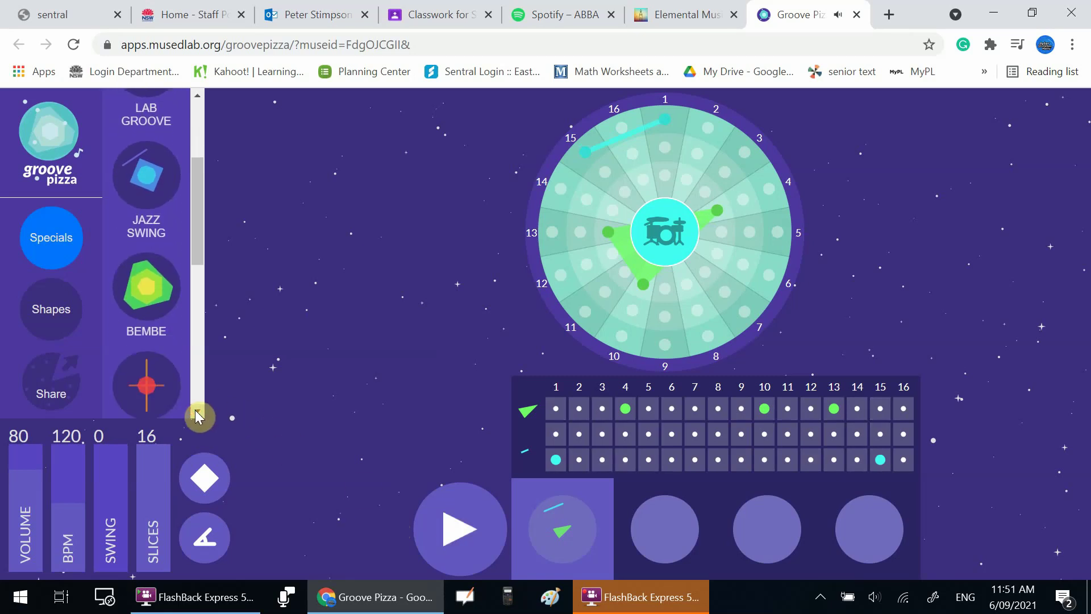
click(168, 347)
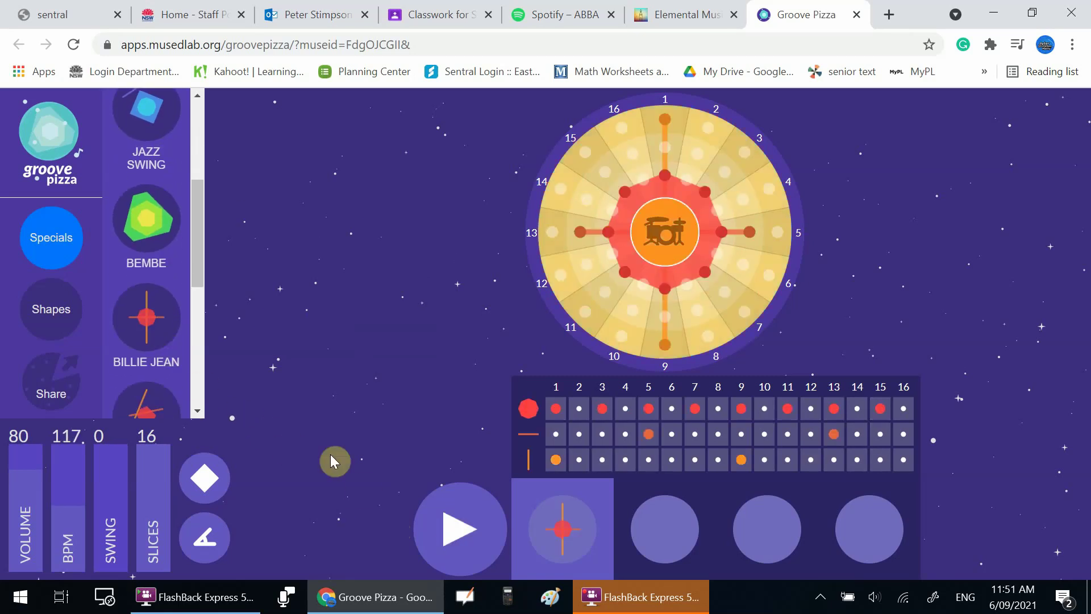
click(459, 535)
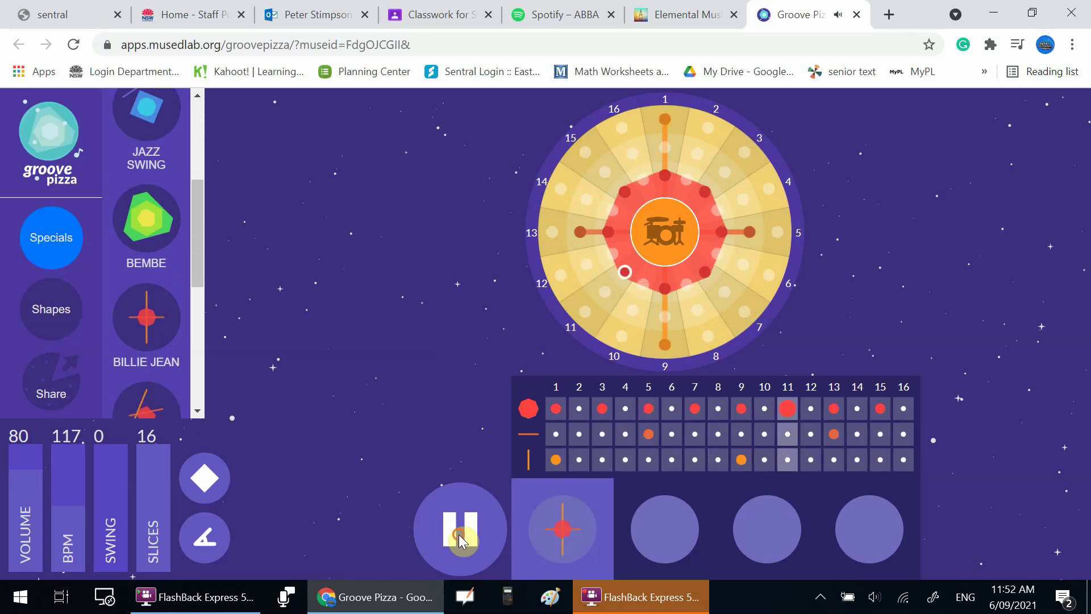
click(459, 535)
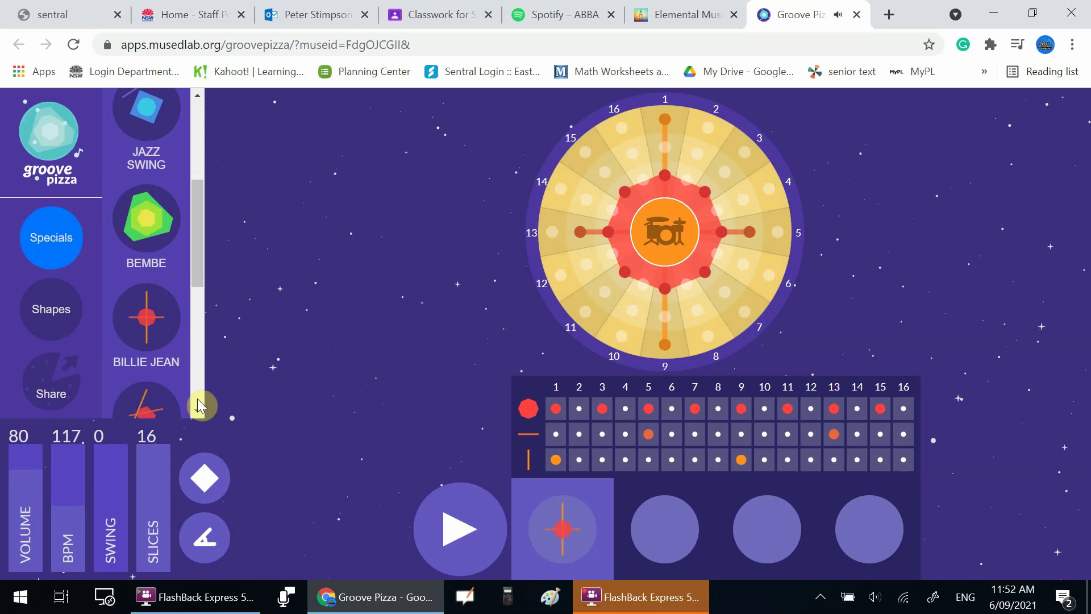
scroll(197, 398, down, 3)
click(159, 341)
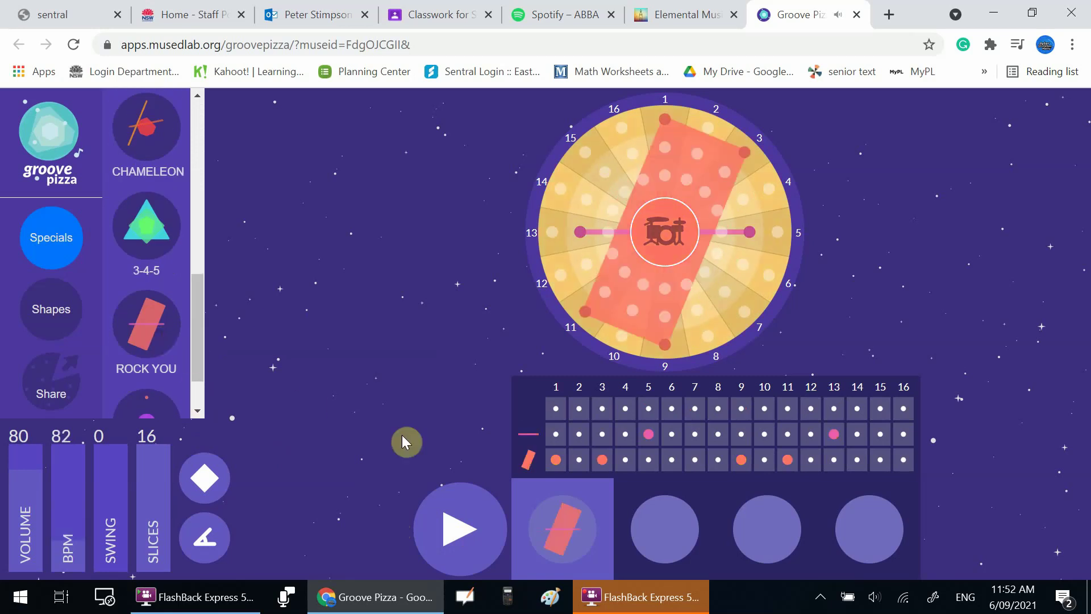
click(475, 530)
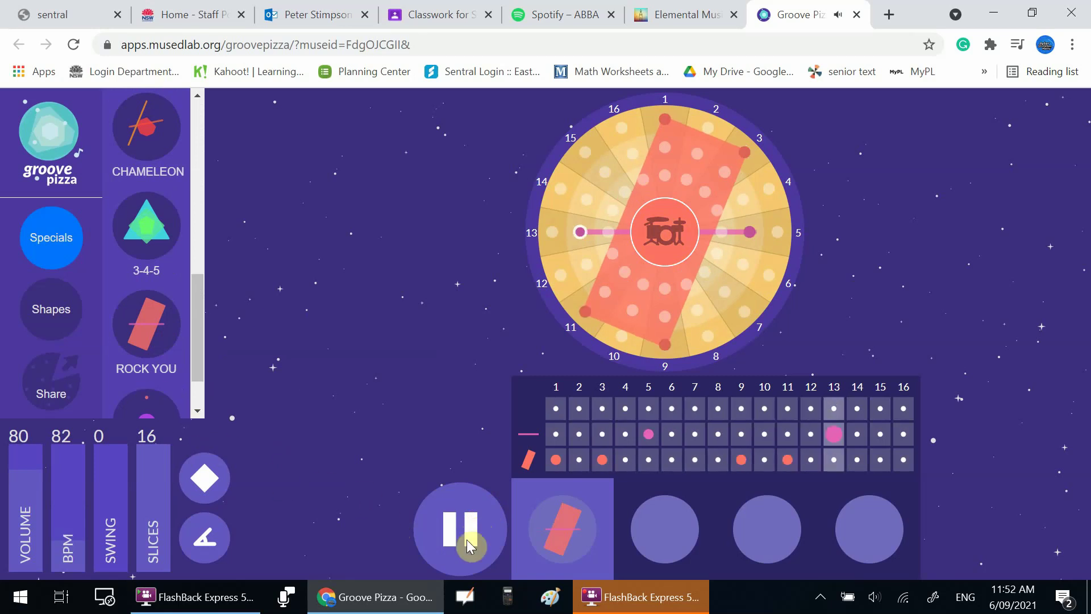
click(467, 533)
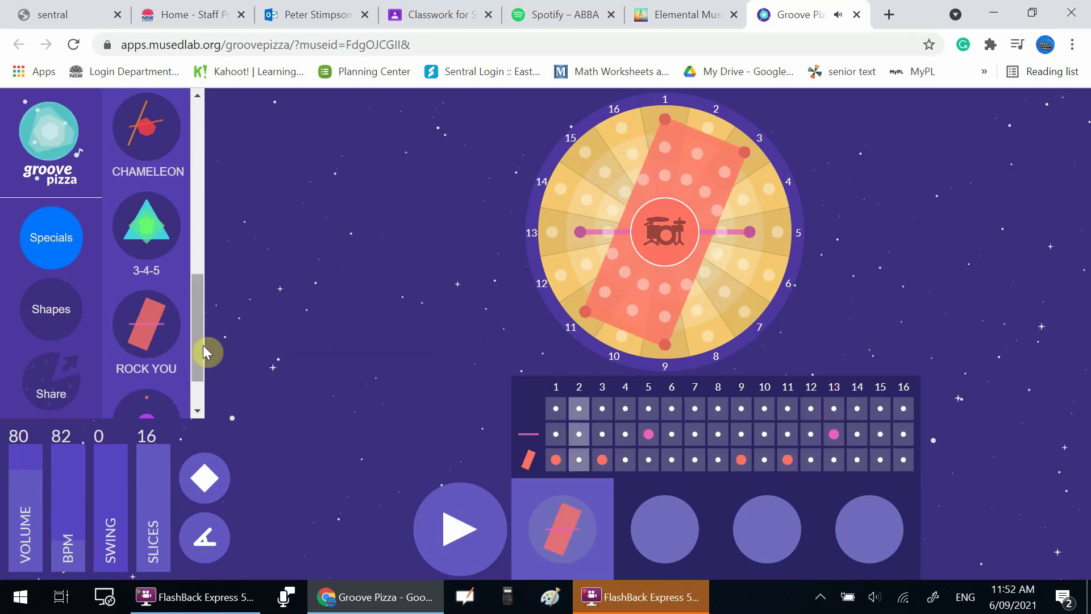
mouse_move(199, 332)
mouse_down()
mouse_move(205, 282)
mouse_move(214, 312)
mouse_move(204, 352)
mouse_move(213, 321)
mouse_move(188, 202)
mouse_up()
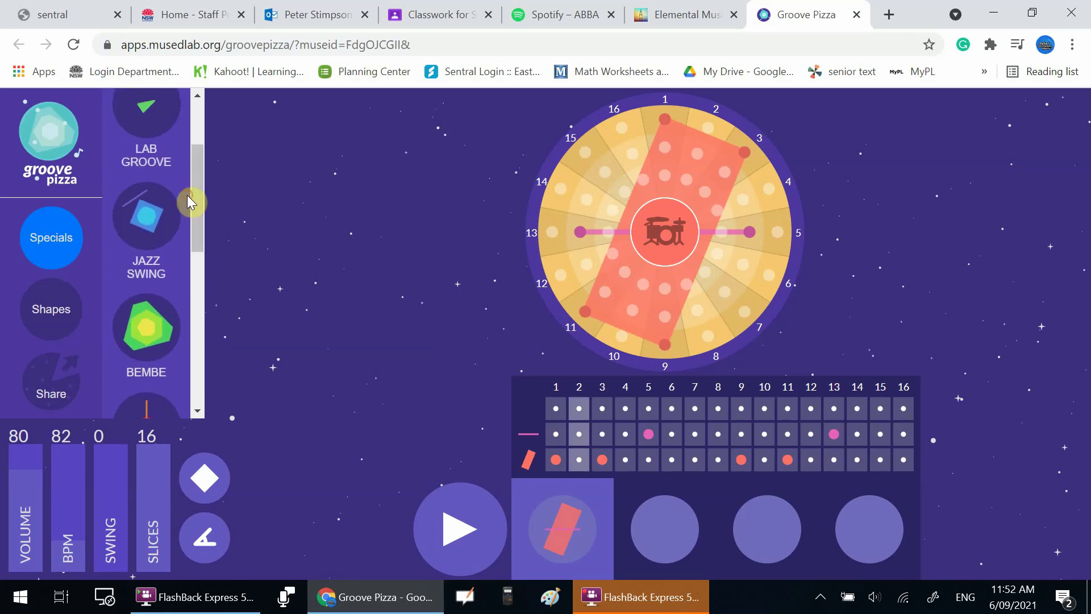
Load and audition Jazz Swing, then drag its tempo from 96 down to 82 BPM.
click(144, 218)
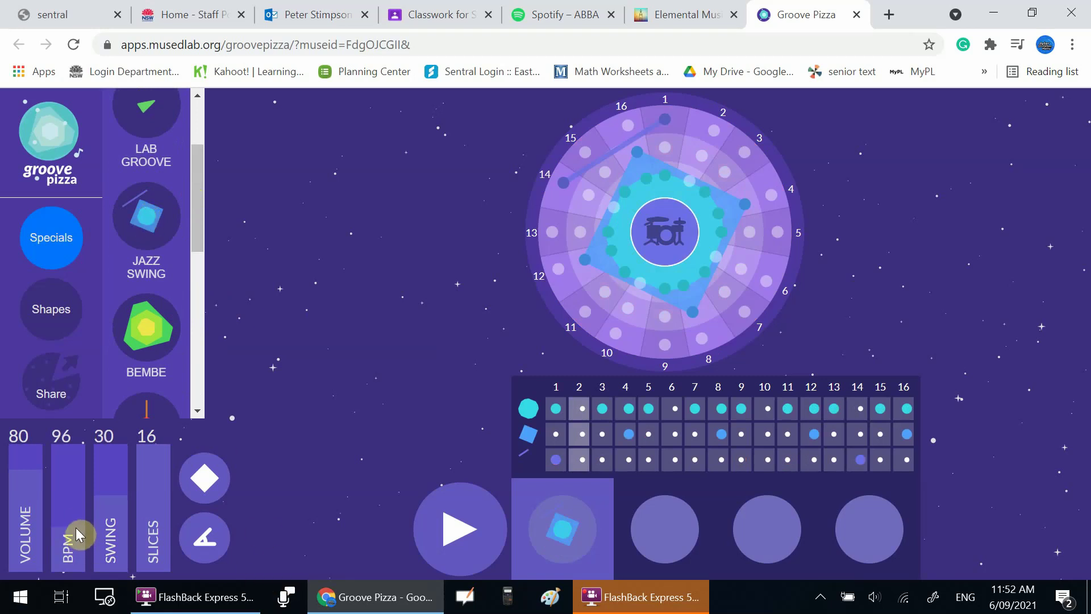
click(449, 530)
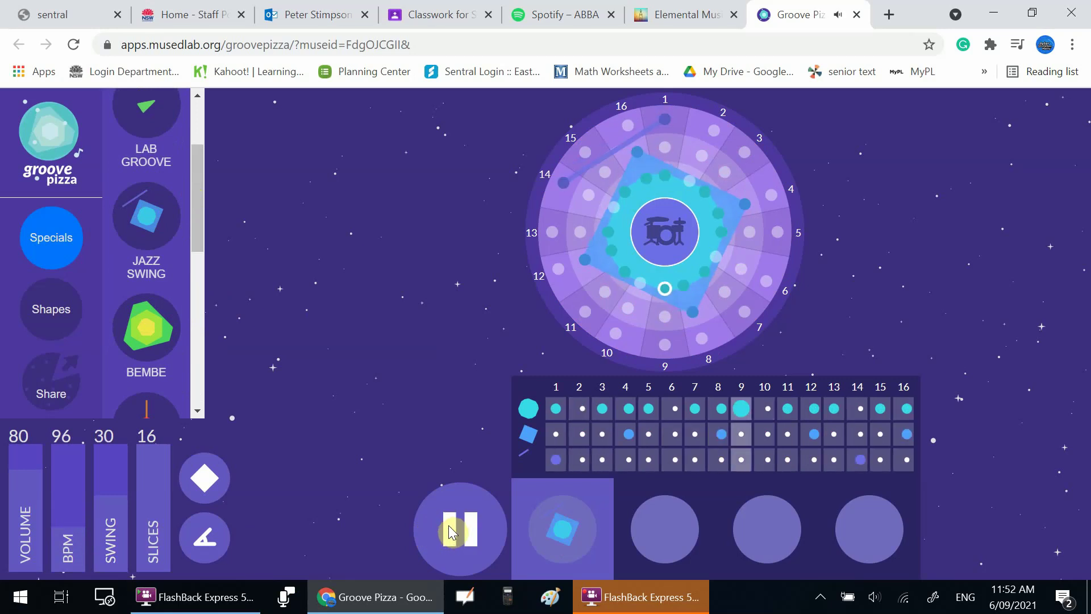
click(450, 531)
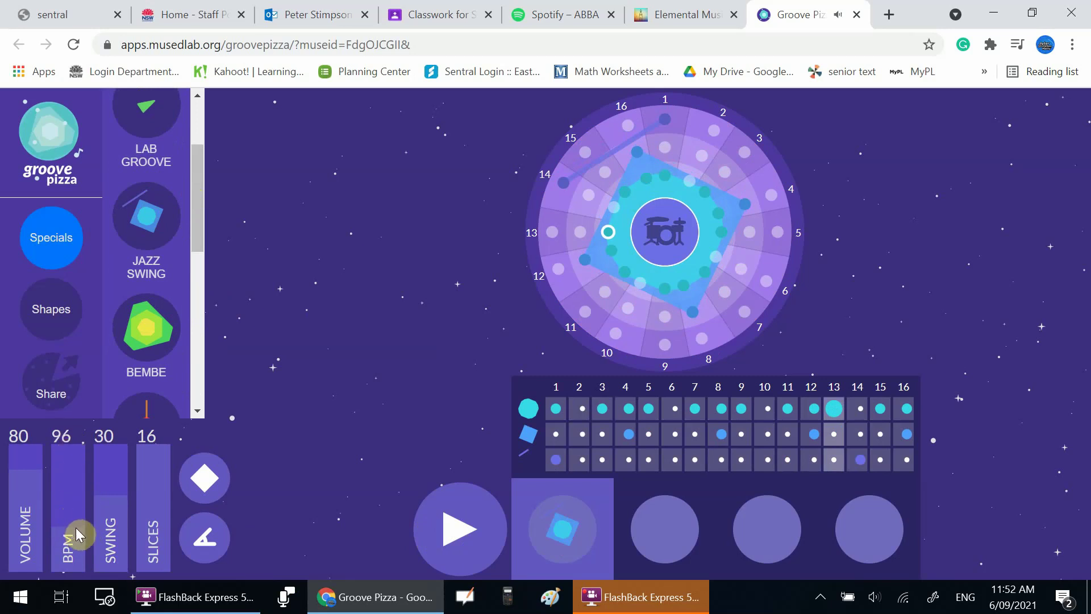
drag(77, 529, 79, 540)
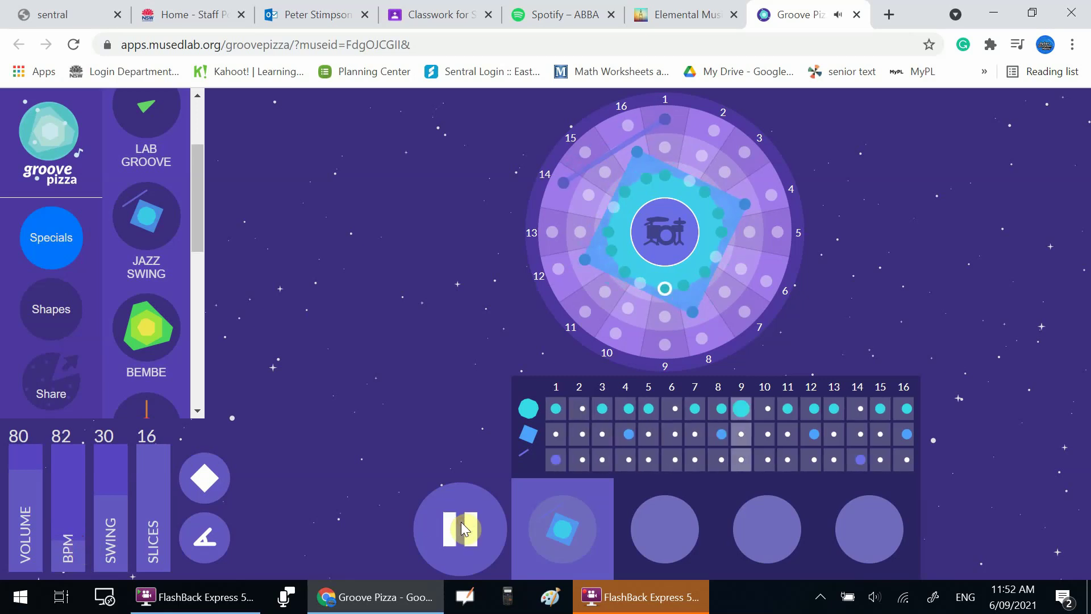
Add a second loop to the song sequence and stop playback.
click(648, 530)
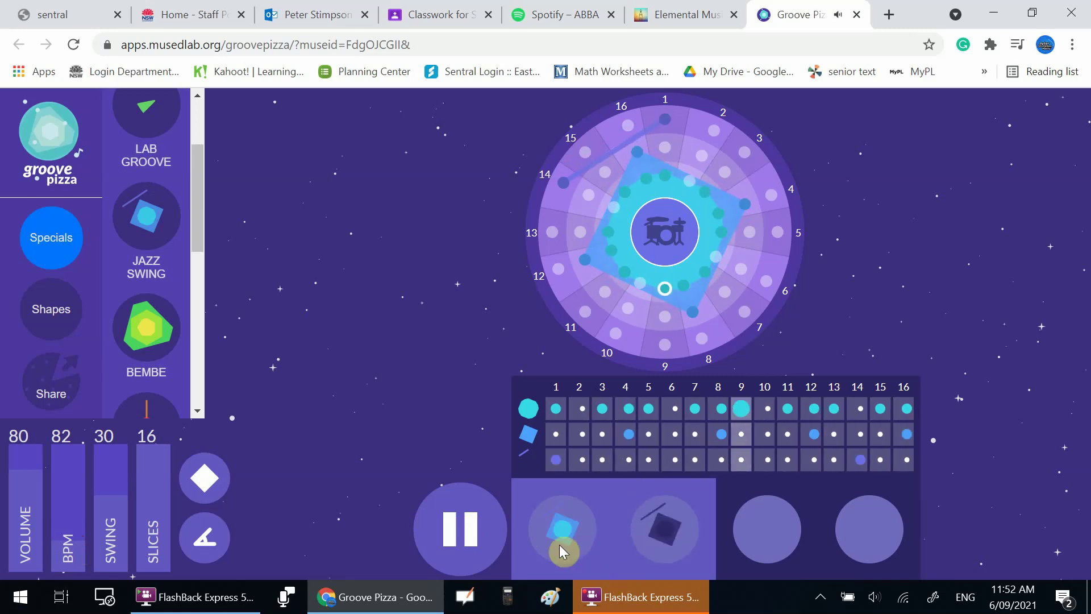
drag(672, 532, 576, 538)
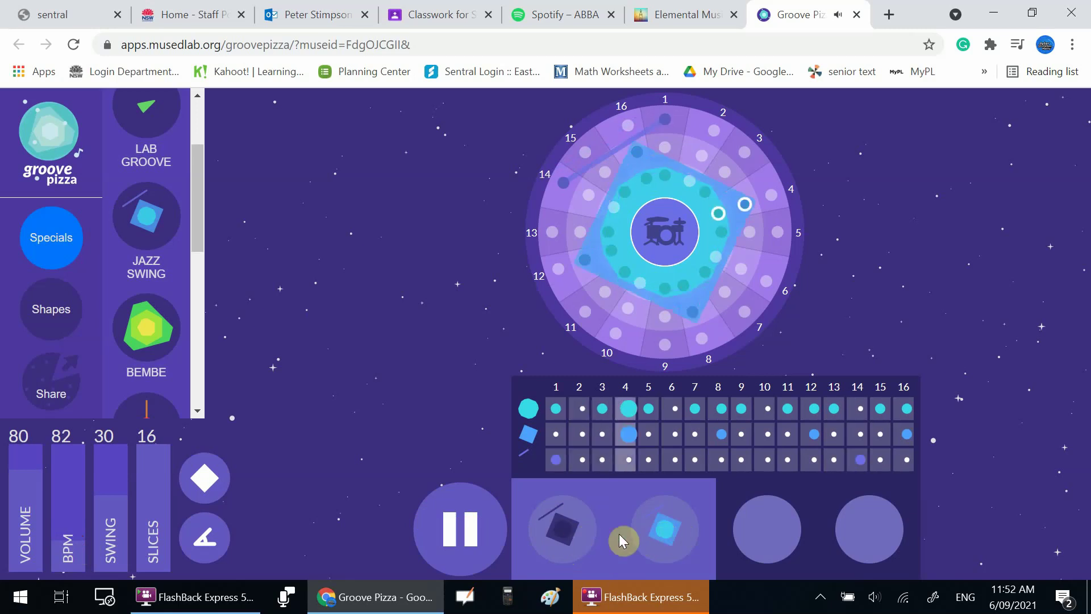
click(460, 527)
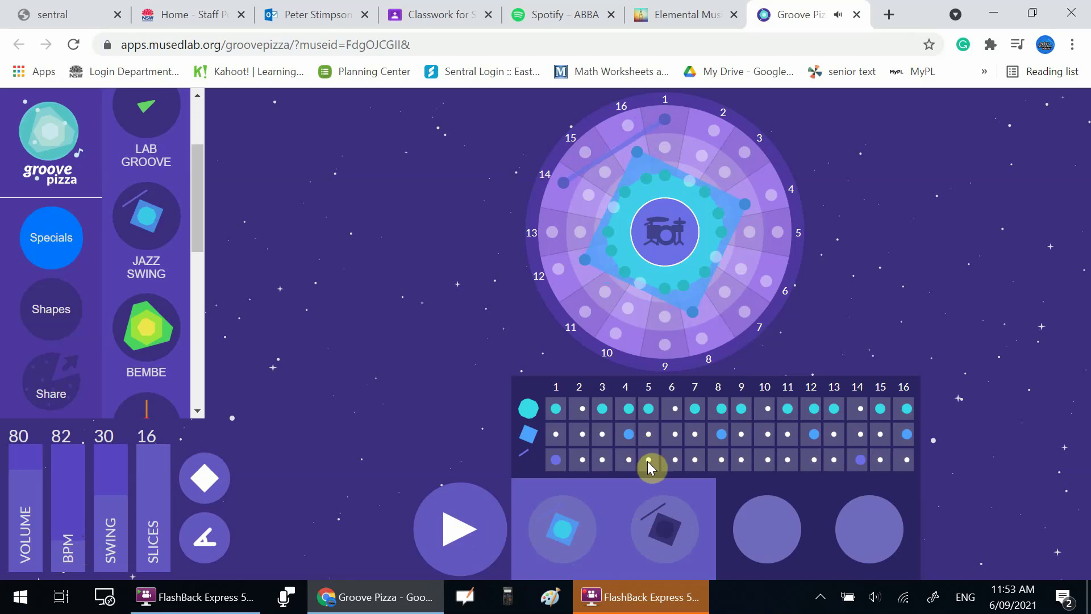
Add row-3 hits at steps 2, 5, 6, 8, 9, 11 and remove row-1 step 11.
click(582, 461)
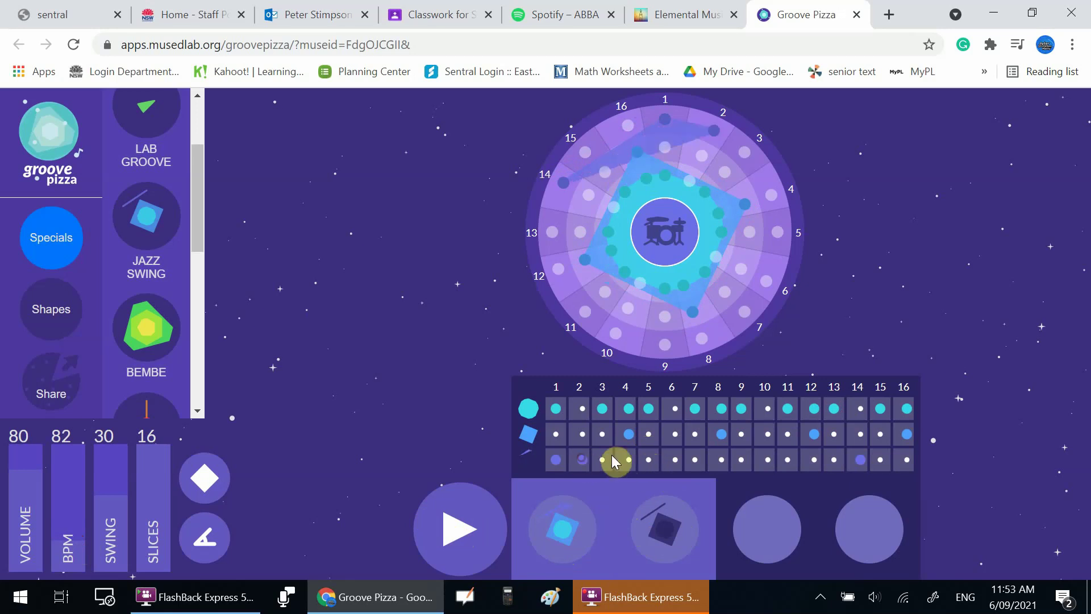
click(649, 460)
click(675, 459)
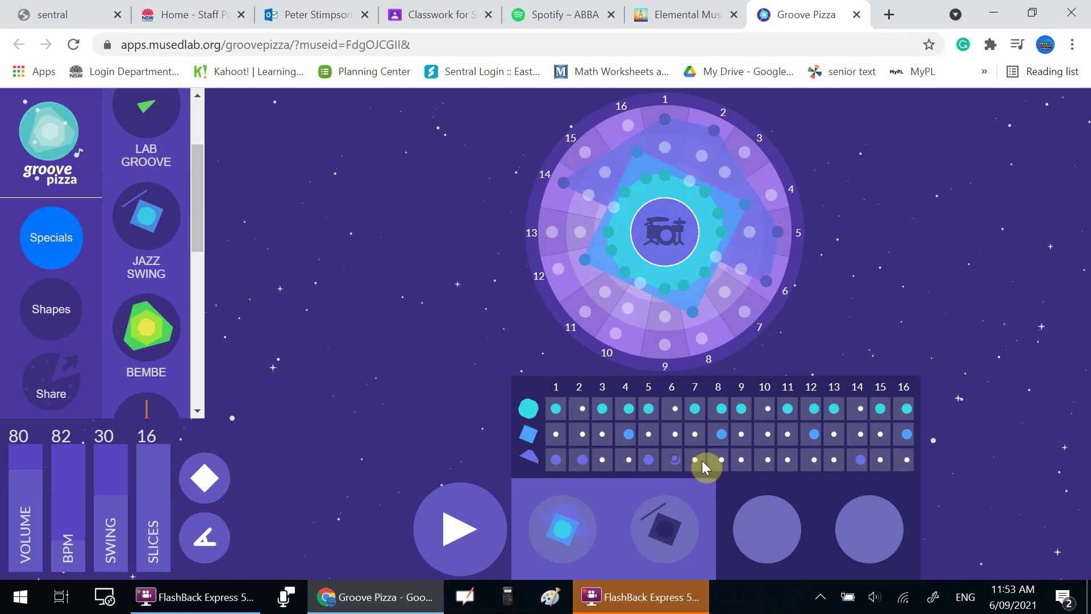
click(727, 462)
click(741, 461)
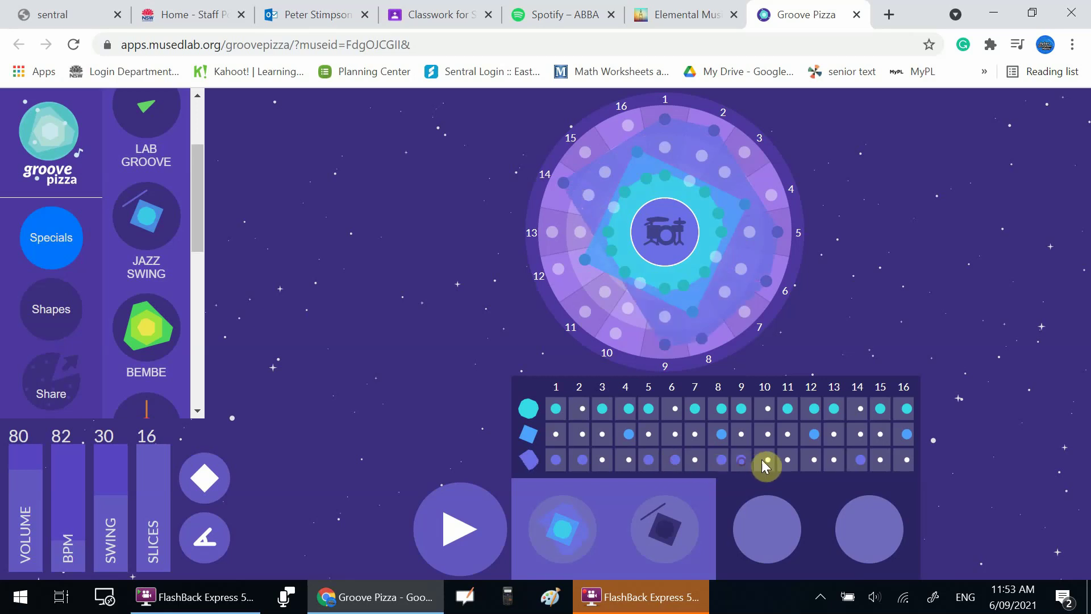
click(787, 461)
click(786, 410)
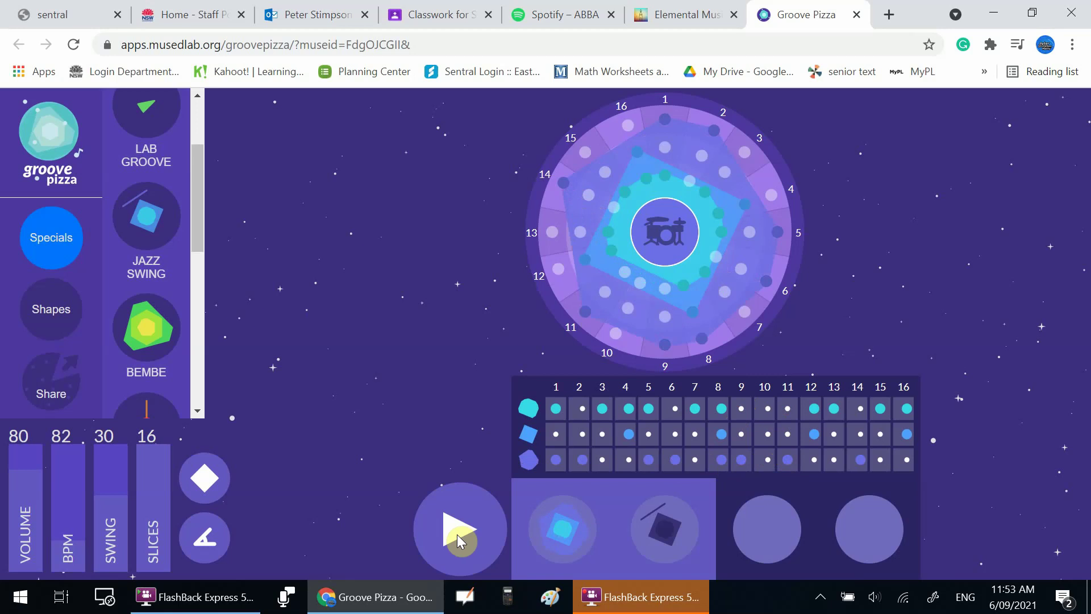
Audition the beat, remove the first-row hit at step 8, and replay it.
click(439, 532)
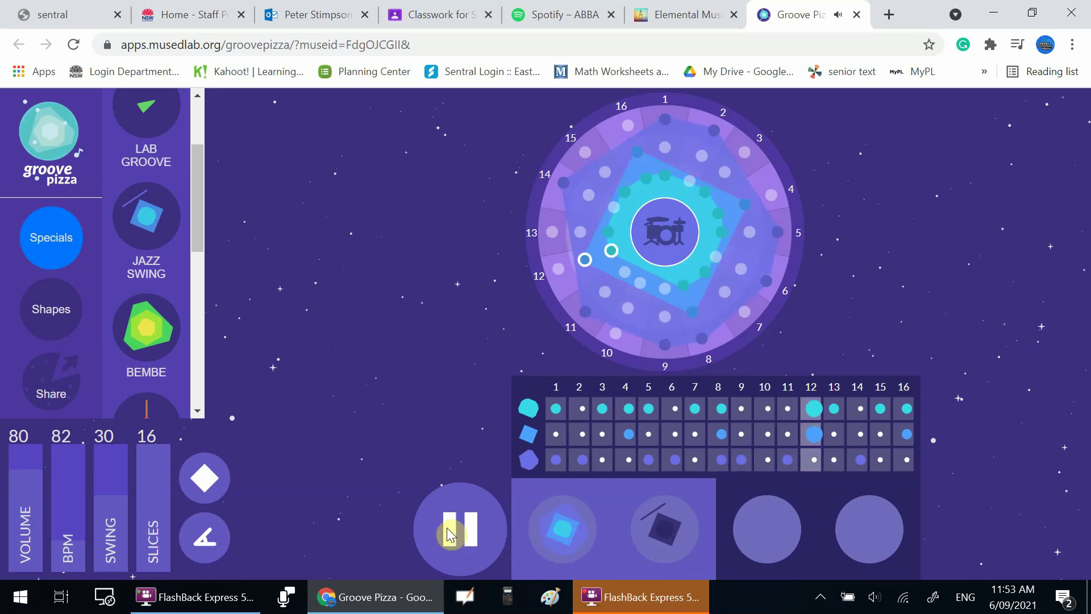
click(450, 534)
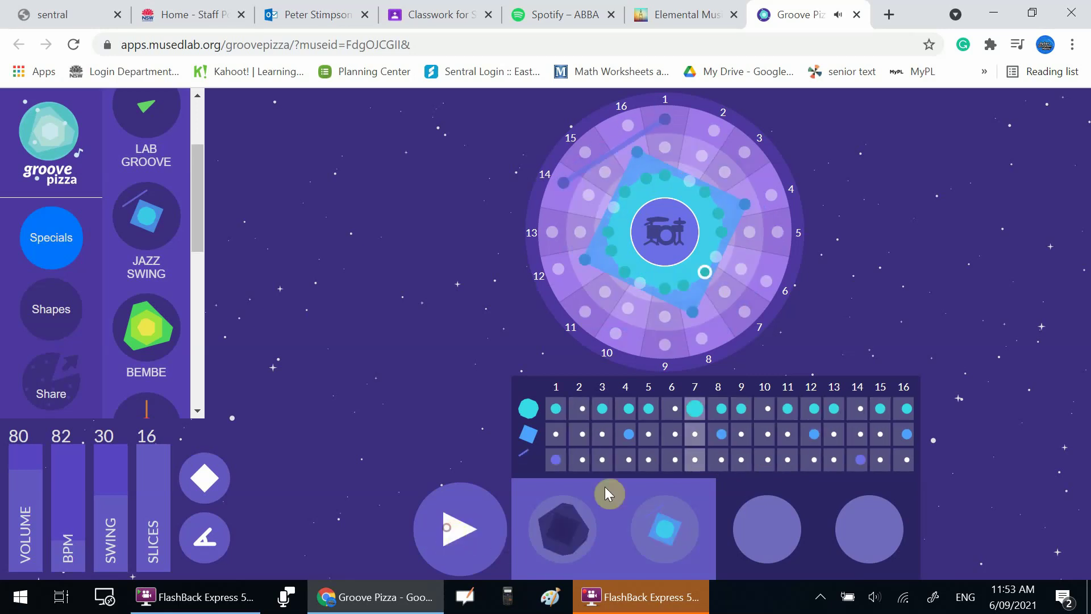
click(720, 410)
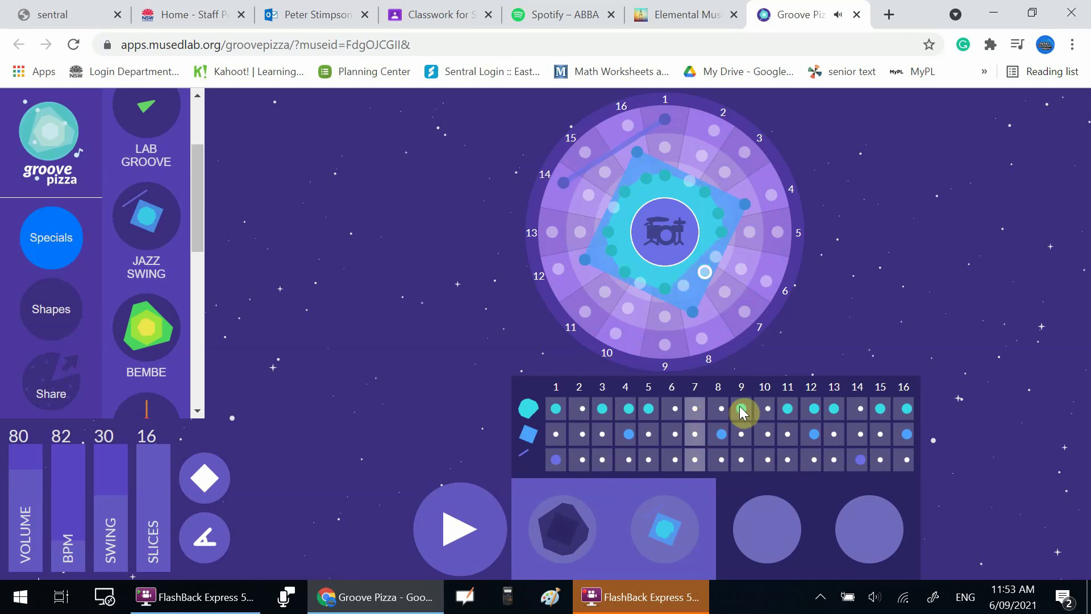
click(461, 540)
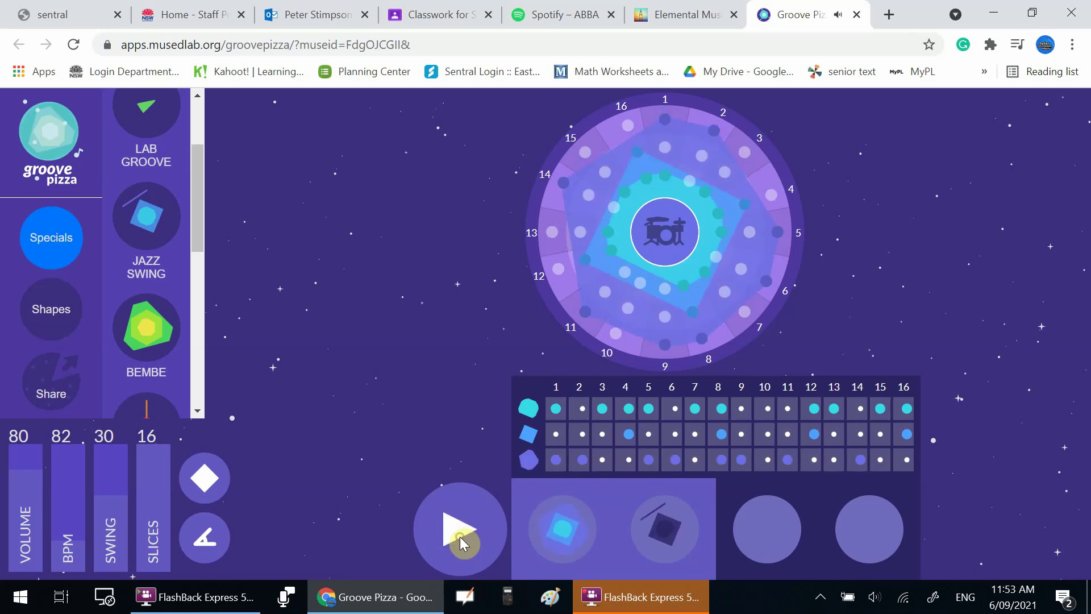
Turn off row-1 step 7, toggle row-2 step 4, add row-3 step 4, and audition.
click(716, 407)
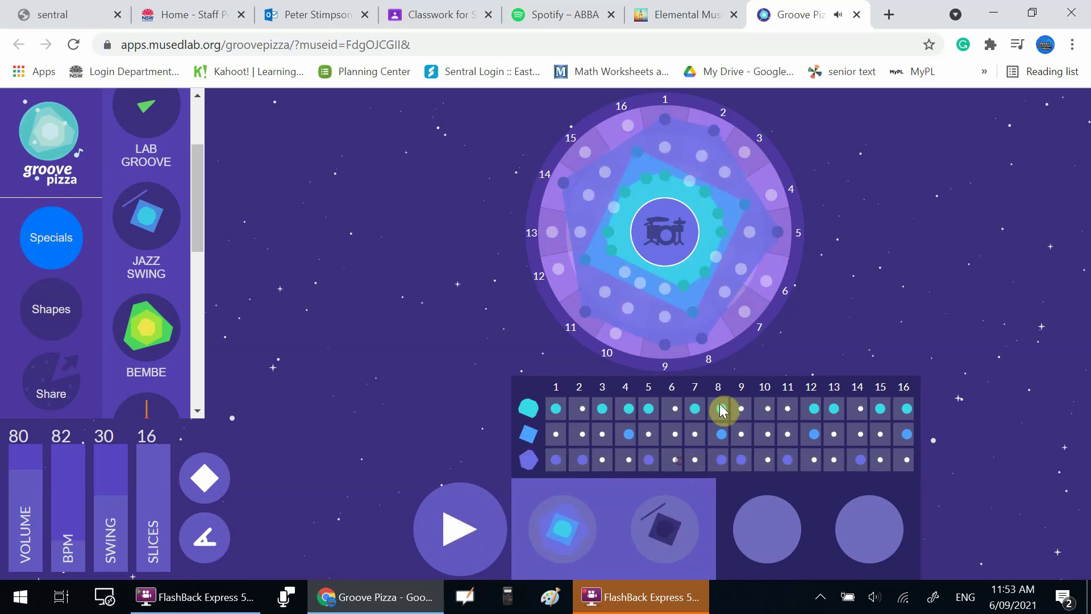
click(632, 433)
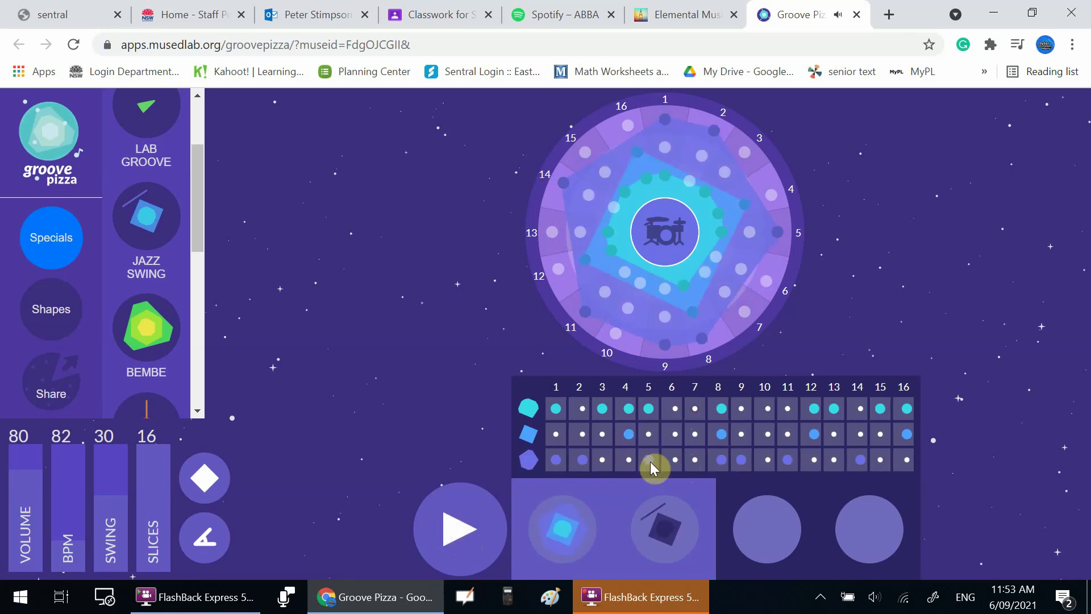
click(631, 459)
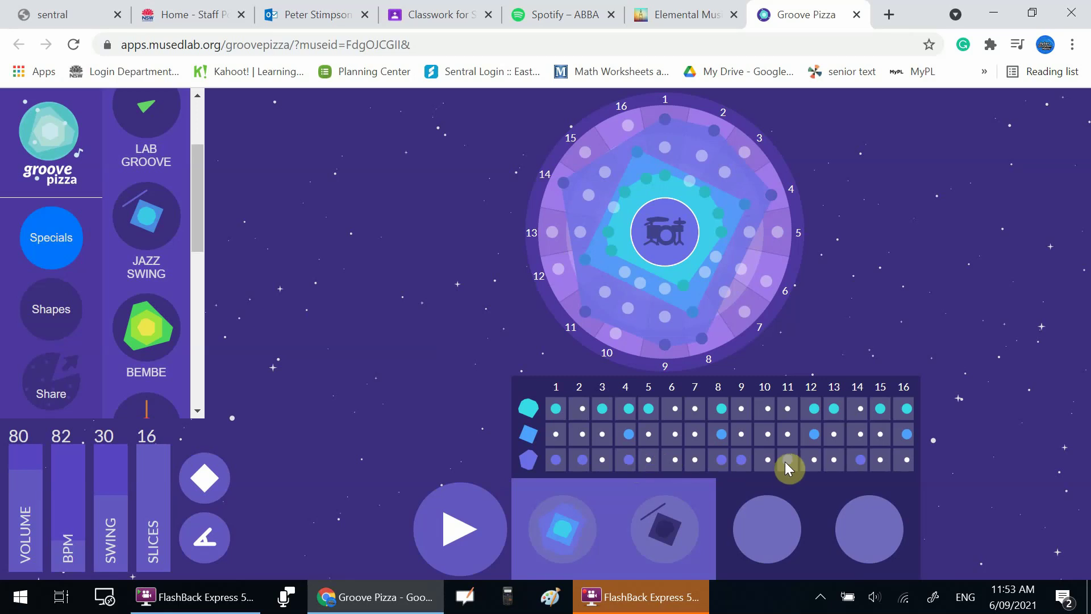
click(458, 528)
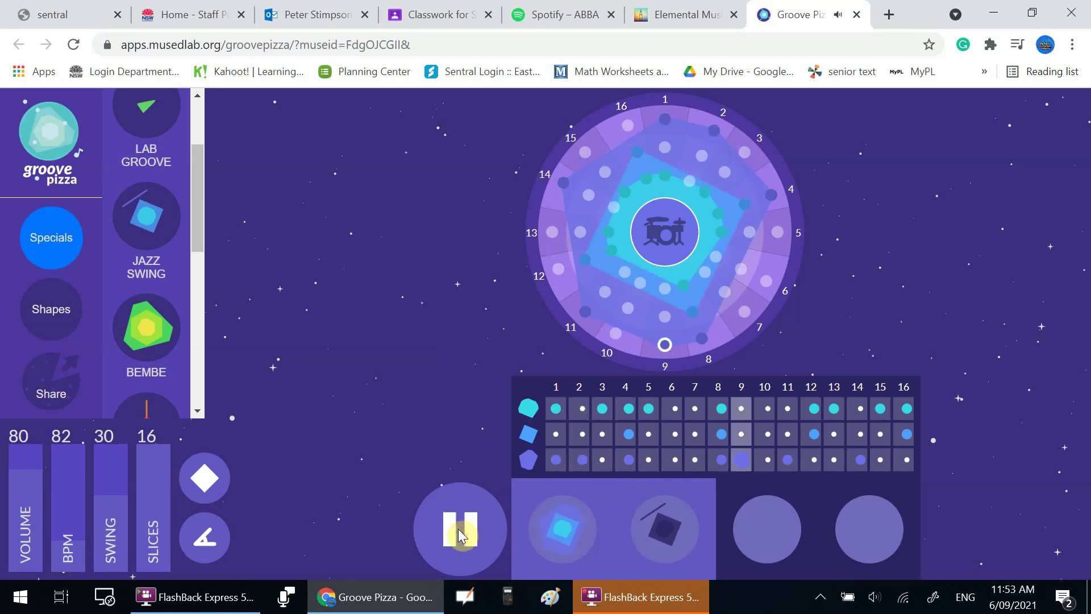
click(457, 529)
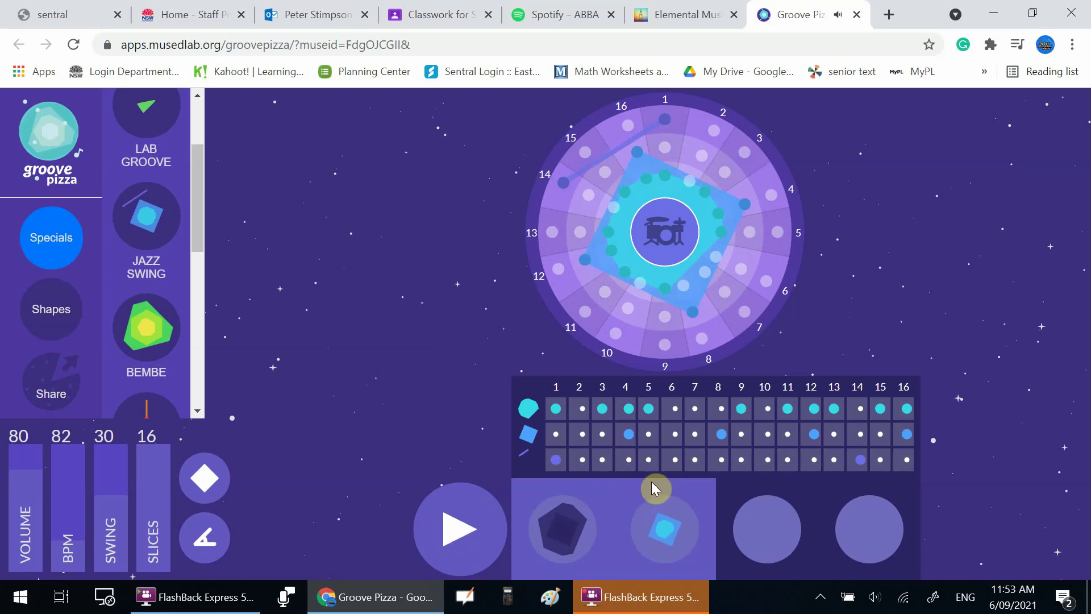
Remove row-1 step 5, move row-1 hit to step 8, add row-3 hits 4, 7, 8, 9, 12, 13, then play.
click(648, 408)
click(630, 460)
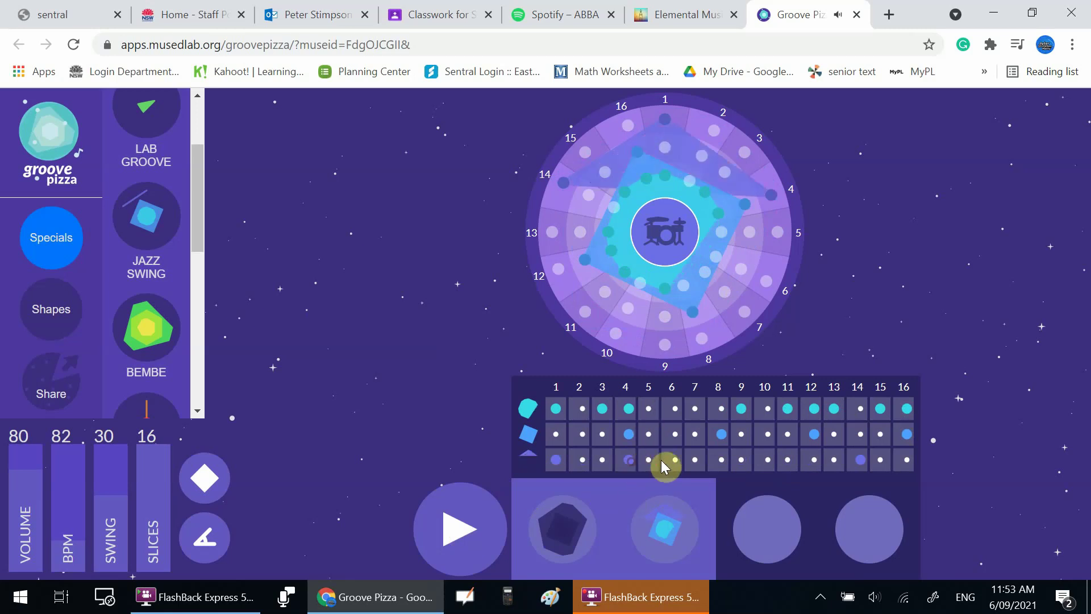
click(719, 458)
click(738, 413)
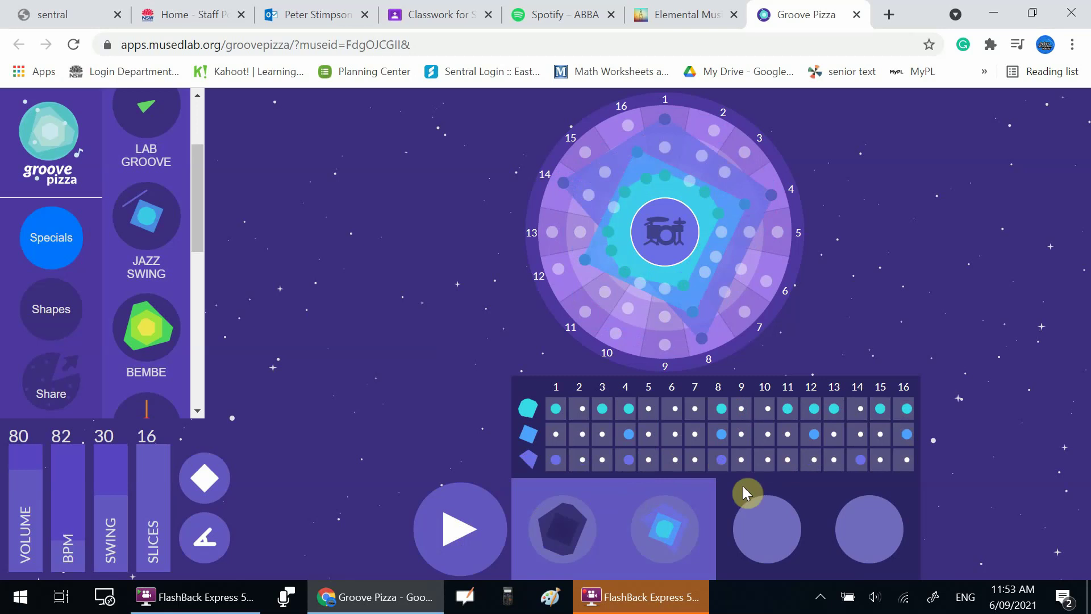
click(832, 459)
click(817, 460)
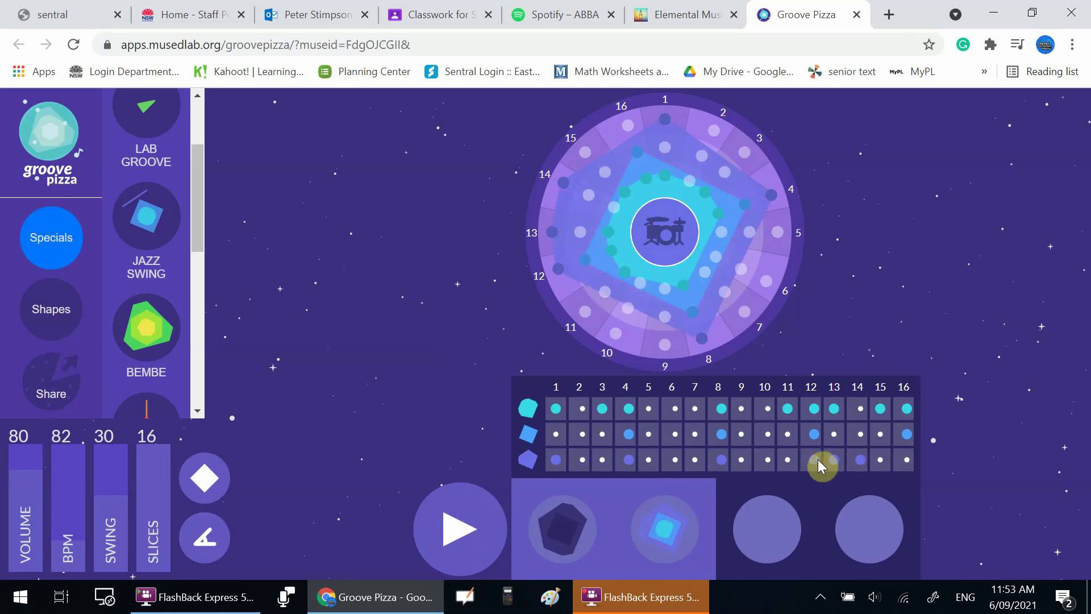
click(740, 459)
click(694, 460)
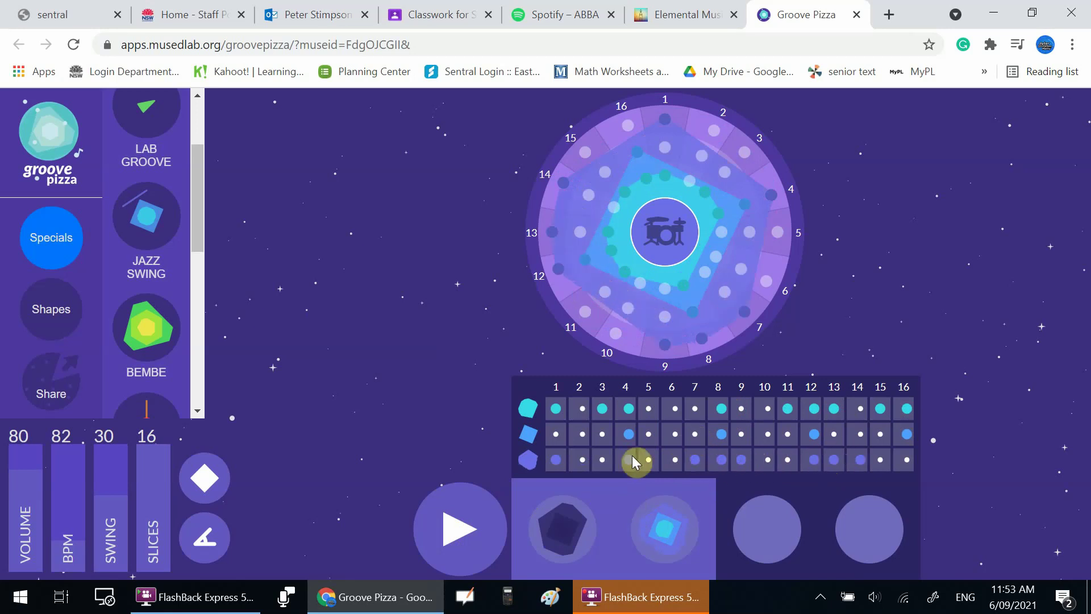
click(469, 527)
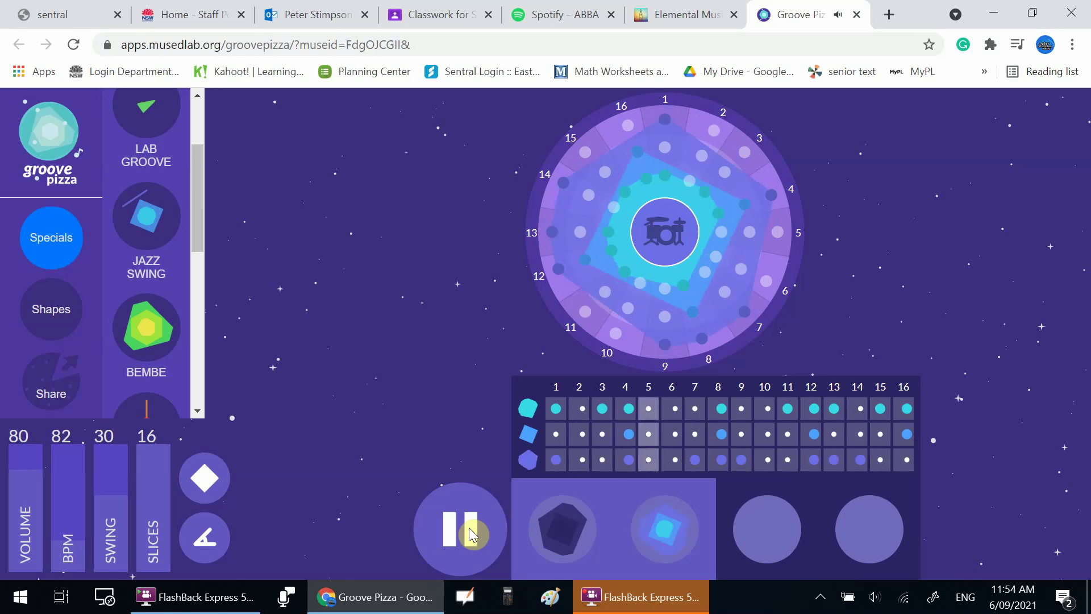
Stop playback, select the beat's share link, and switch to the Classroom assignment page.
click(469, 528)
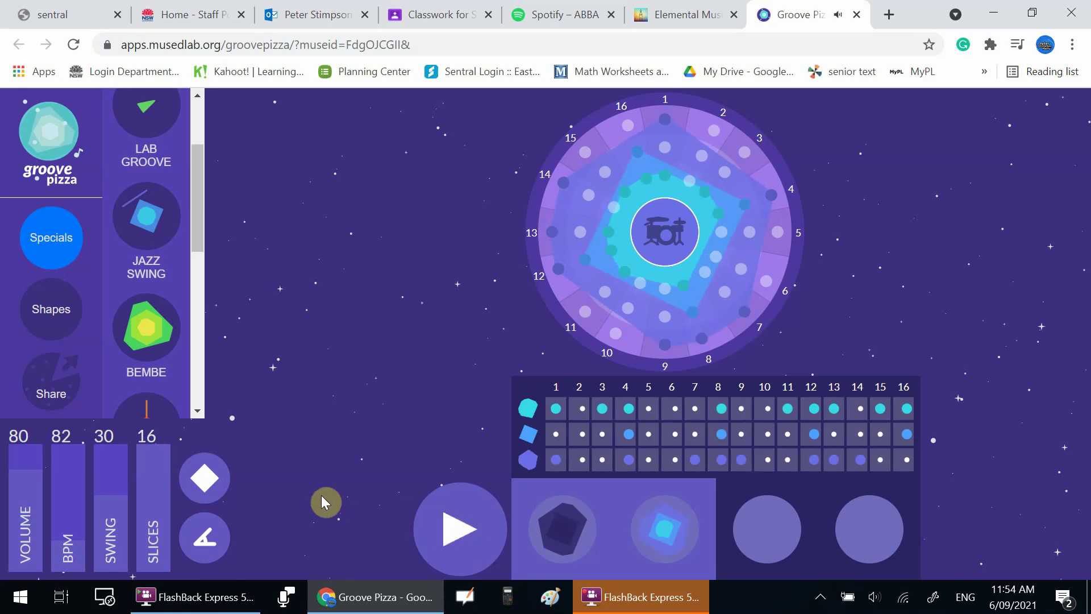
scroll(196, 396, down, 3)
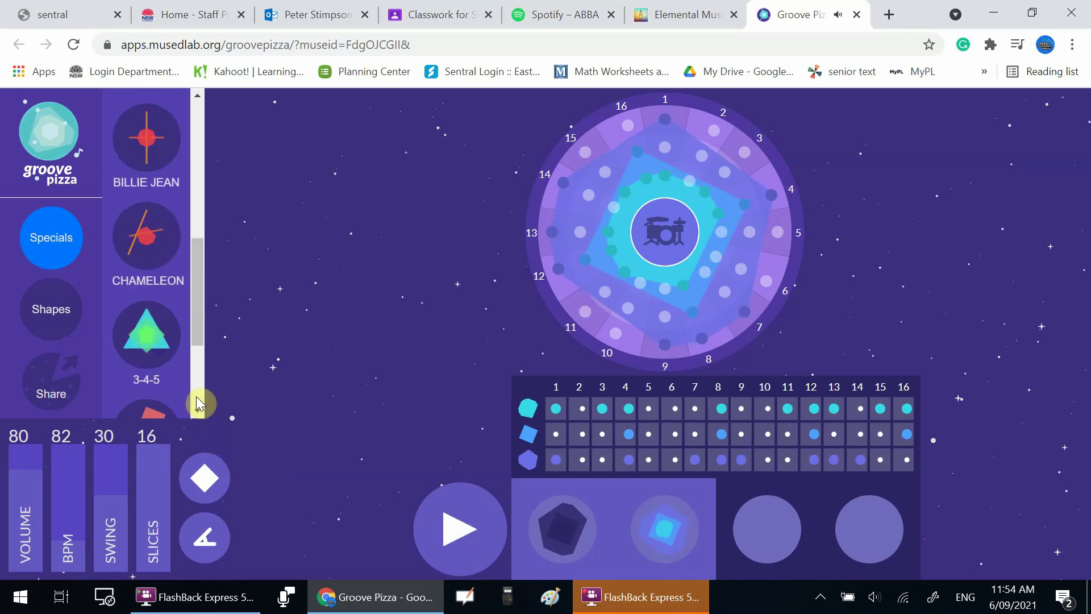
scroll(196, 396, down, 2)
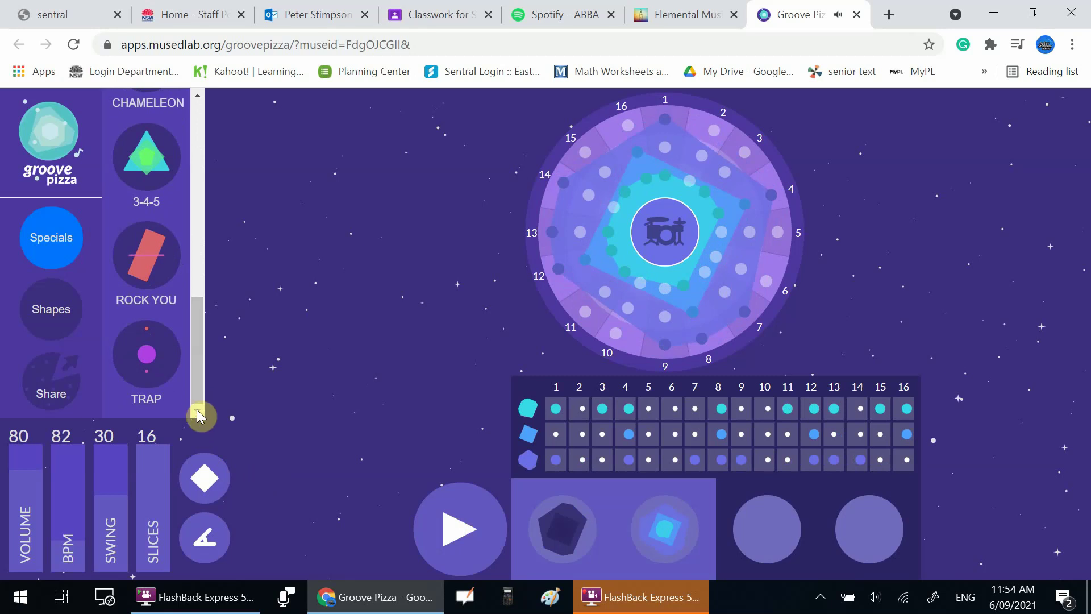
click(58, 396)
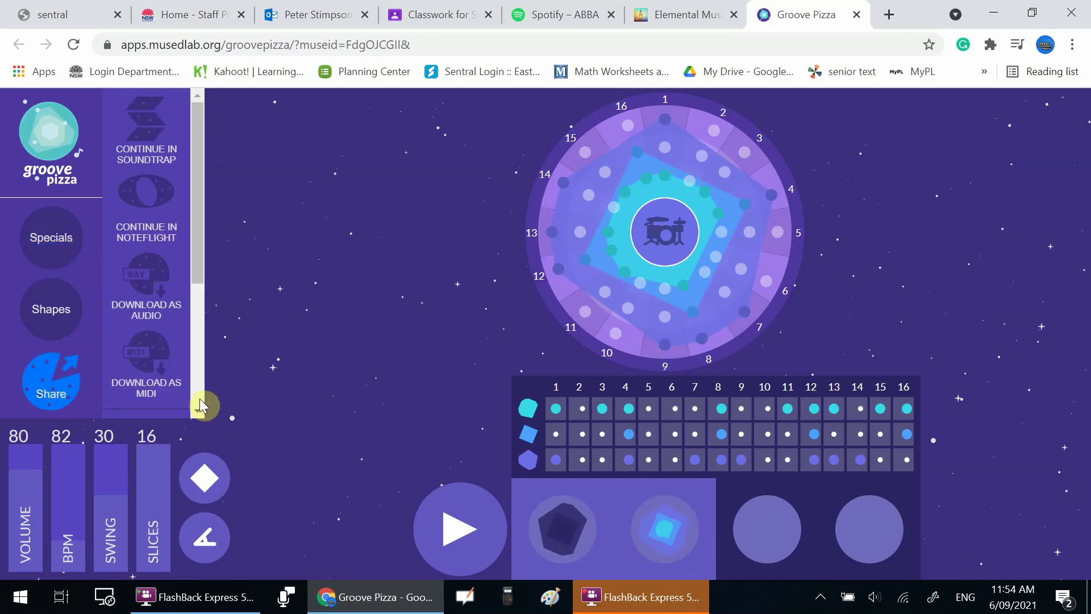
scroll(200, 405, down, 3)
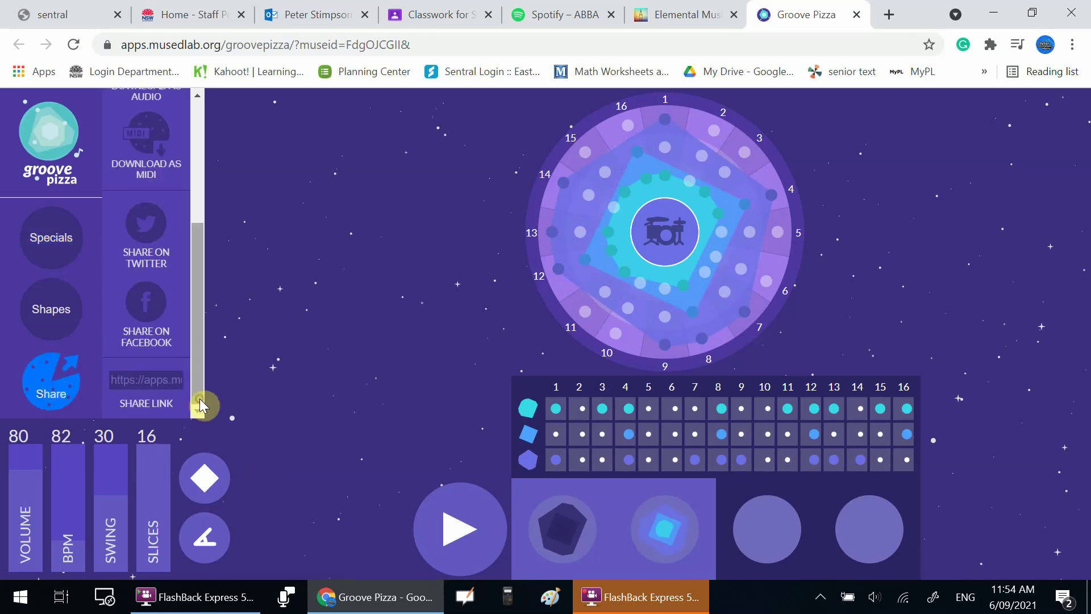
click(162, 380)
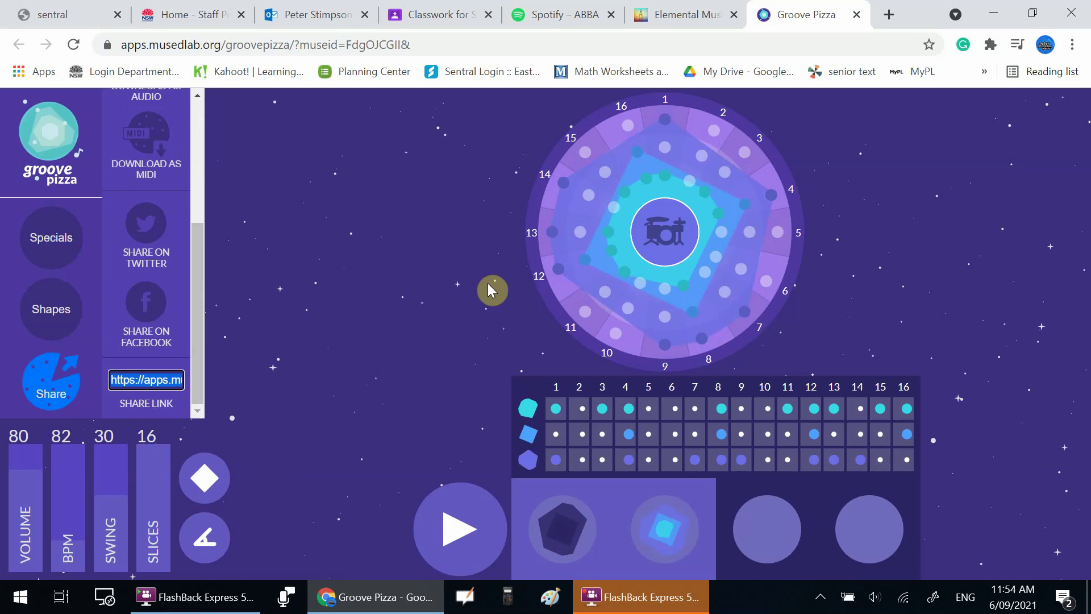
click(446, 17)
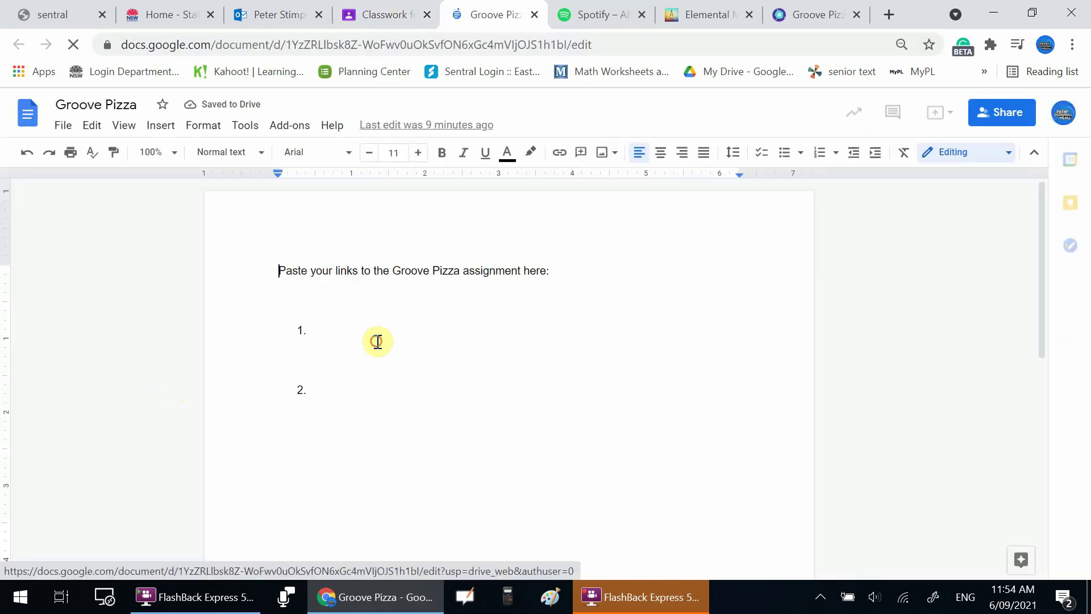
Paste the Jazz Swing share link into list item 1 with Ctrl+V.
click(381, 332)
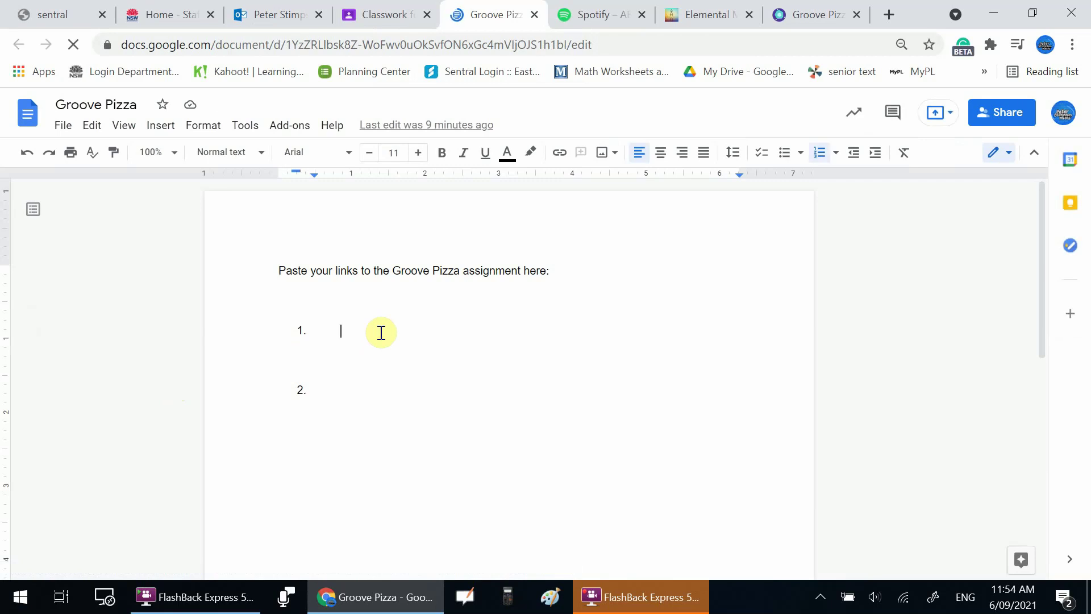
key(ctrl+v)
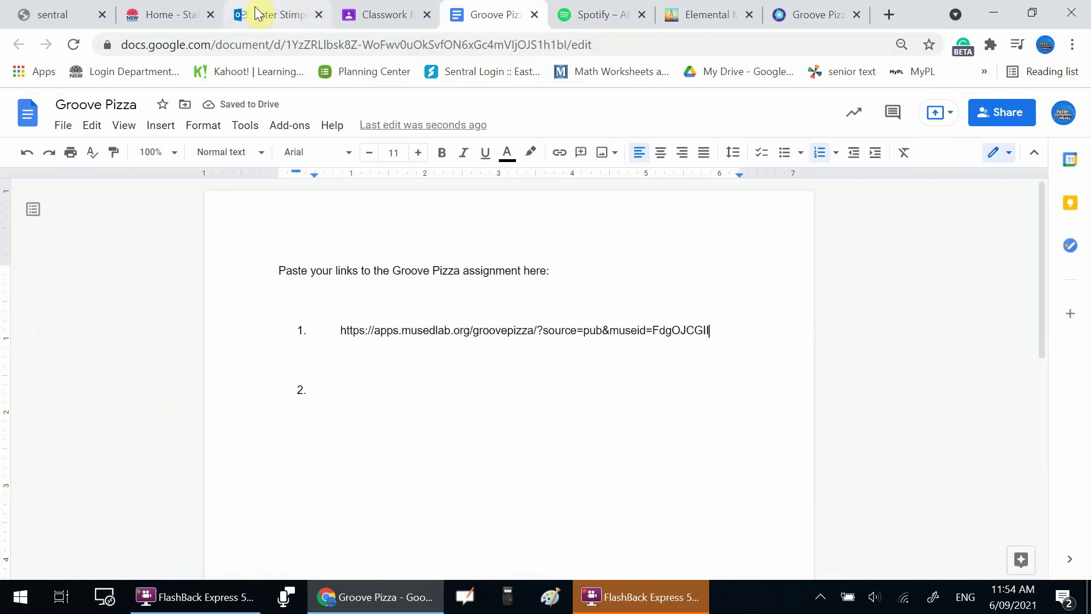
Return to Groove Pizza and load the empty Plain preset from Specials.
click(810, 15)
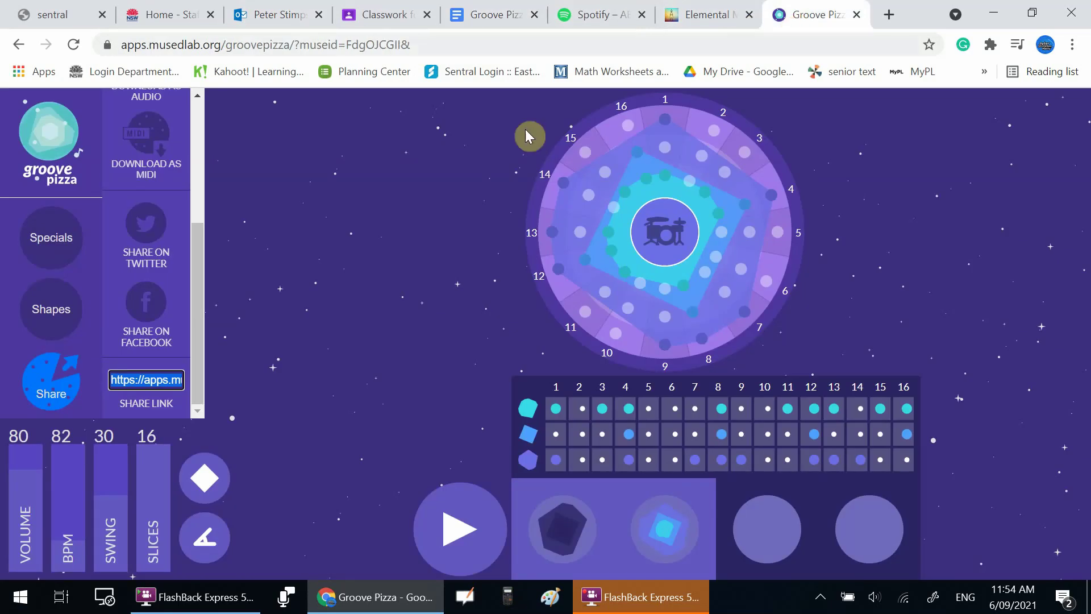
drag(195, 255, 212, 127)
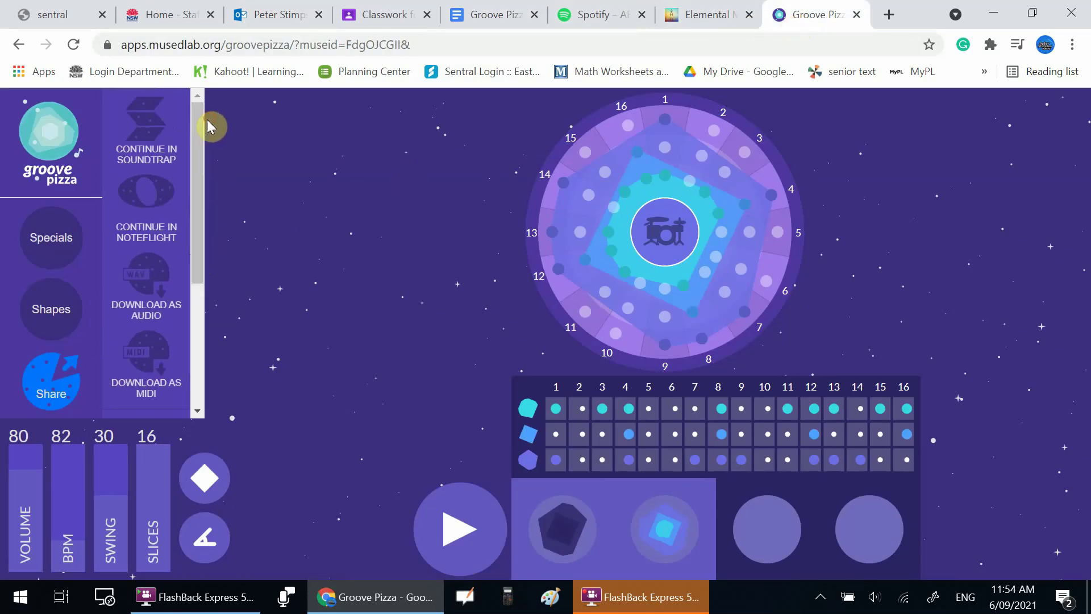
click(46, 245)
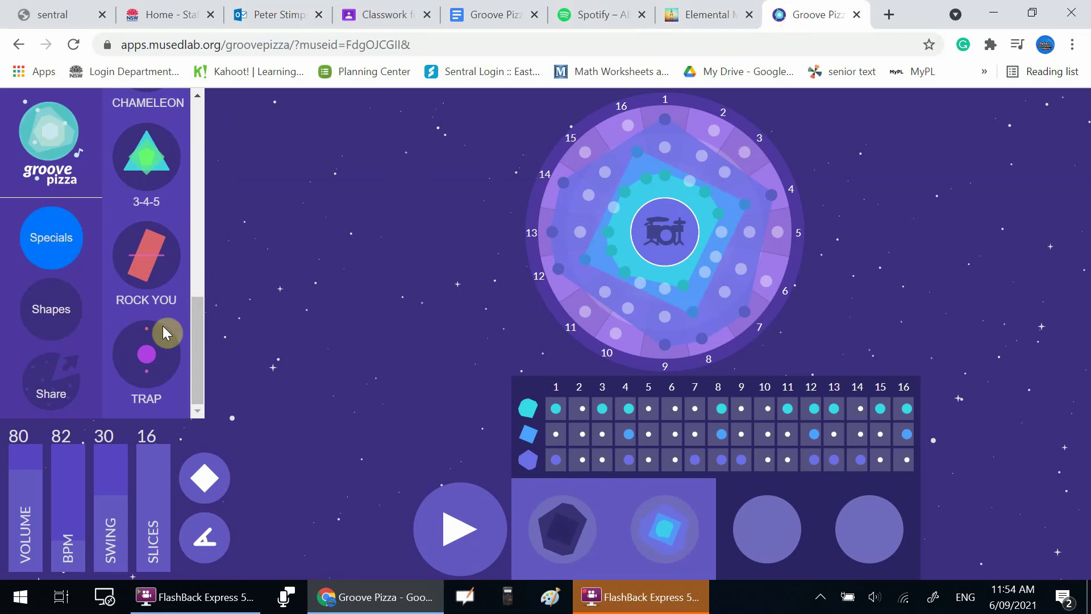
mouse_move(195, 324)
mouse_down()
mouse_move(222, 247)
mouse_move(210, 126)
mouse_up()
click(147, 146)
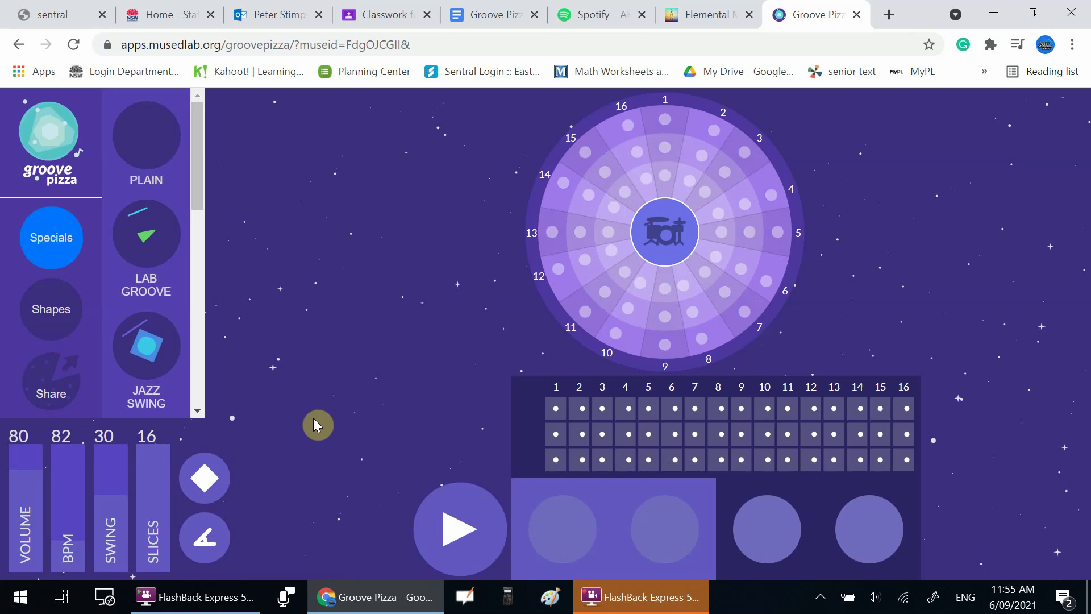
Add hits on row 1 (steps 3, 6, 12), row 2 (8, 12), row 3 (3, 8, 9), then audition.
click(721, 434)
click(602, 460)
click(602, 407)
click(675, 415)
click(716, 458)
click(810, 440)
click(815, 411)
click(741, 460)
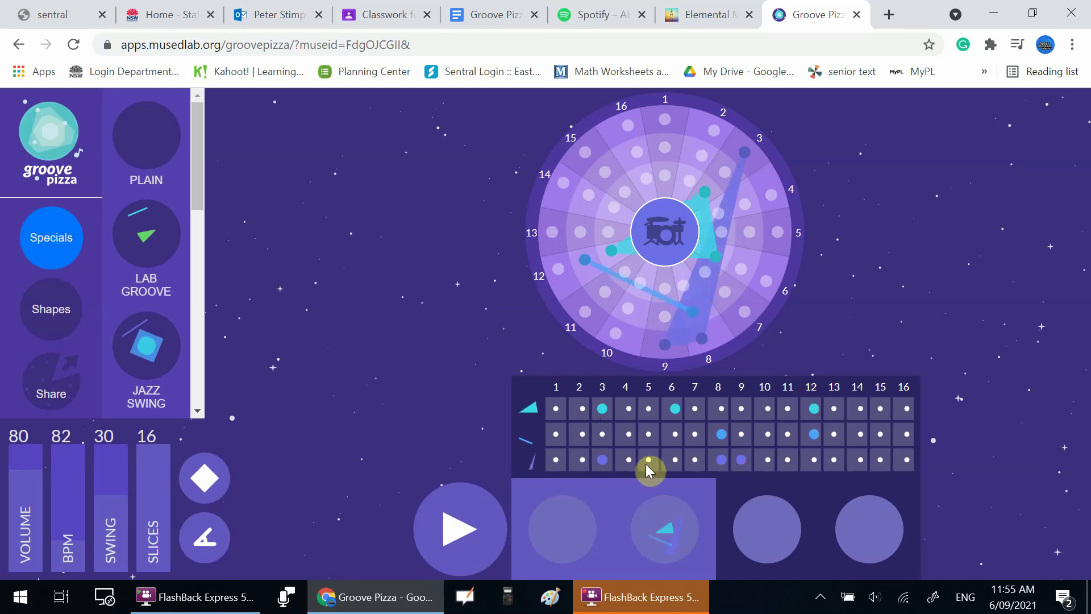
click(468, 531)
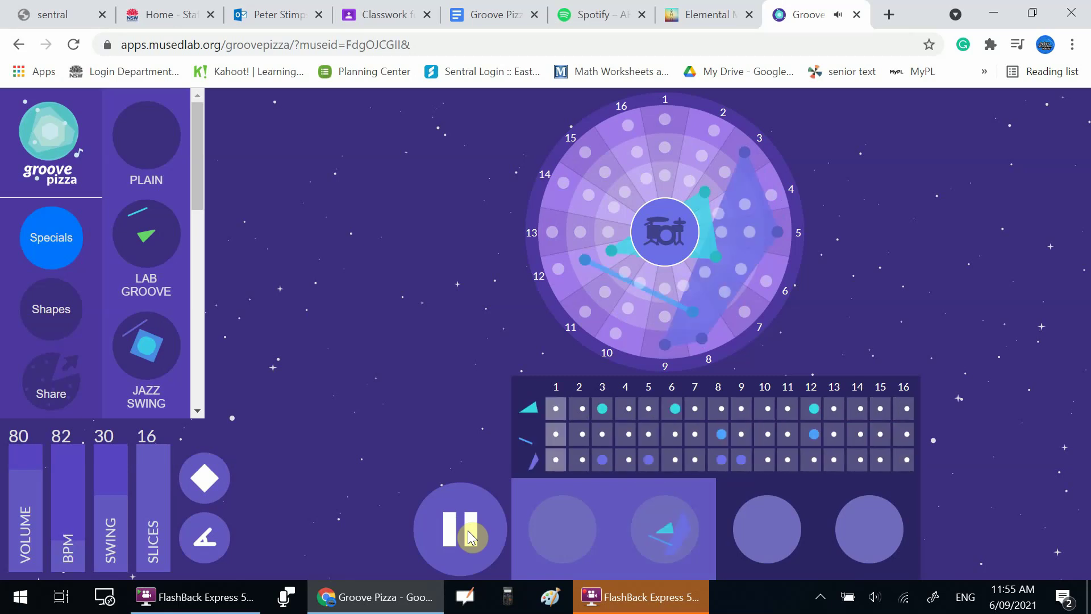
click(468, 533)
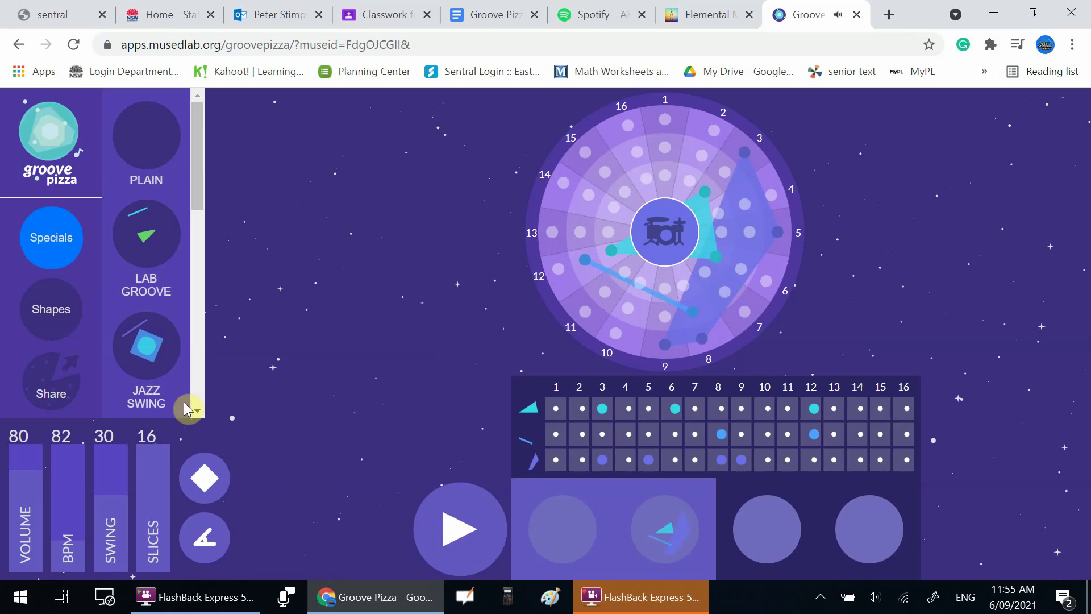
scroll(197, 397, down, 5)
scroll(197, 397, down, 3)
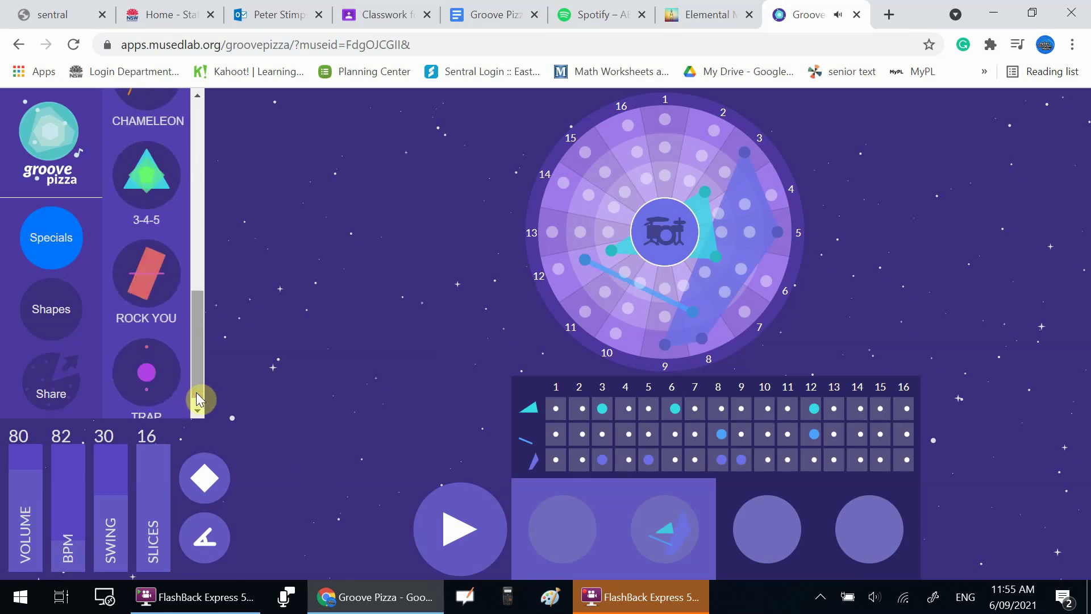
Select the new beat's share link under Share, then return to the Groove Pizza links Google Doc.
click(197, 403)
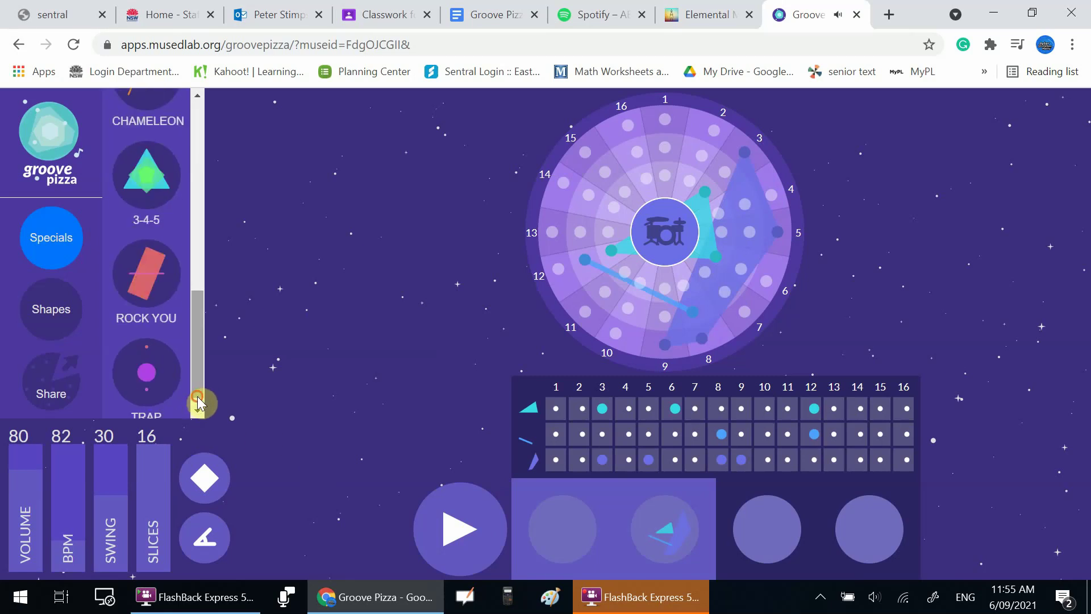
click(70, 381)
scroll(196, 410, down, 1)
scroll(197, 410, down, 2)
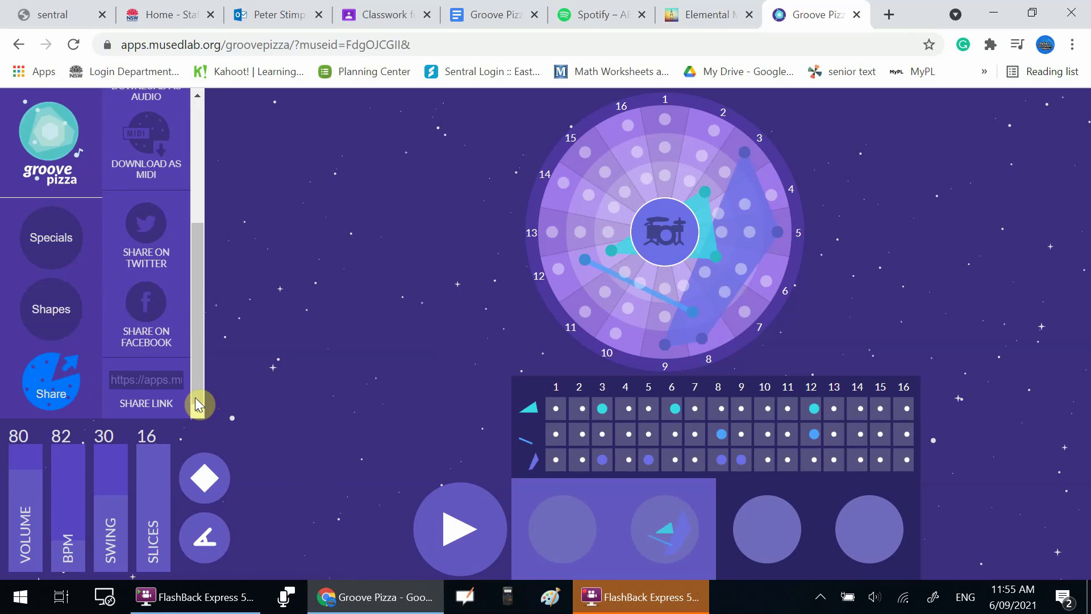
click(170, 380)
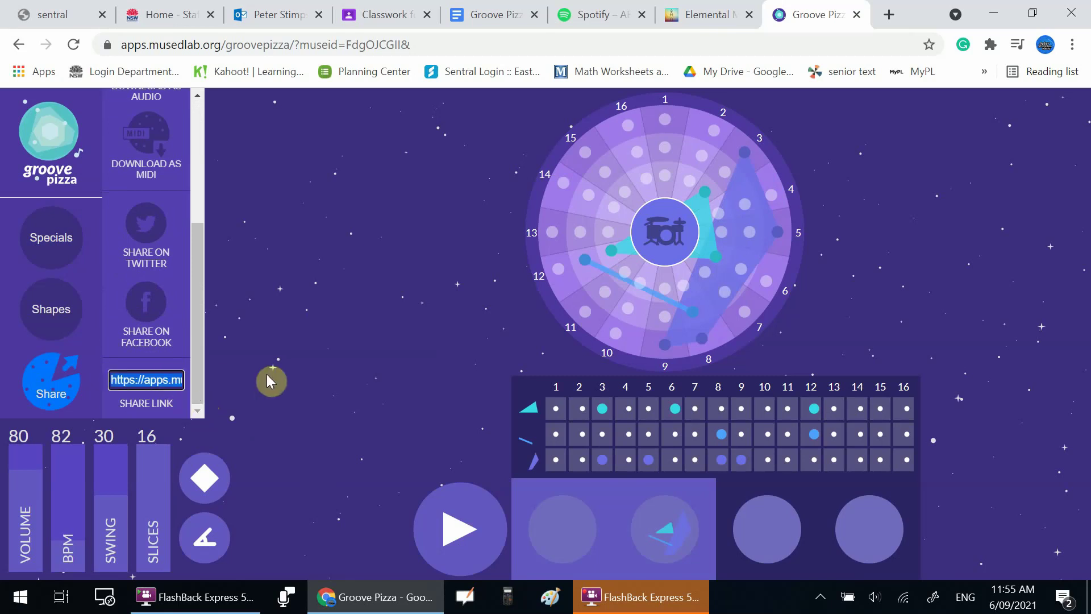
click(379, 16)
click(445, 26)
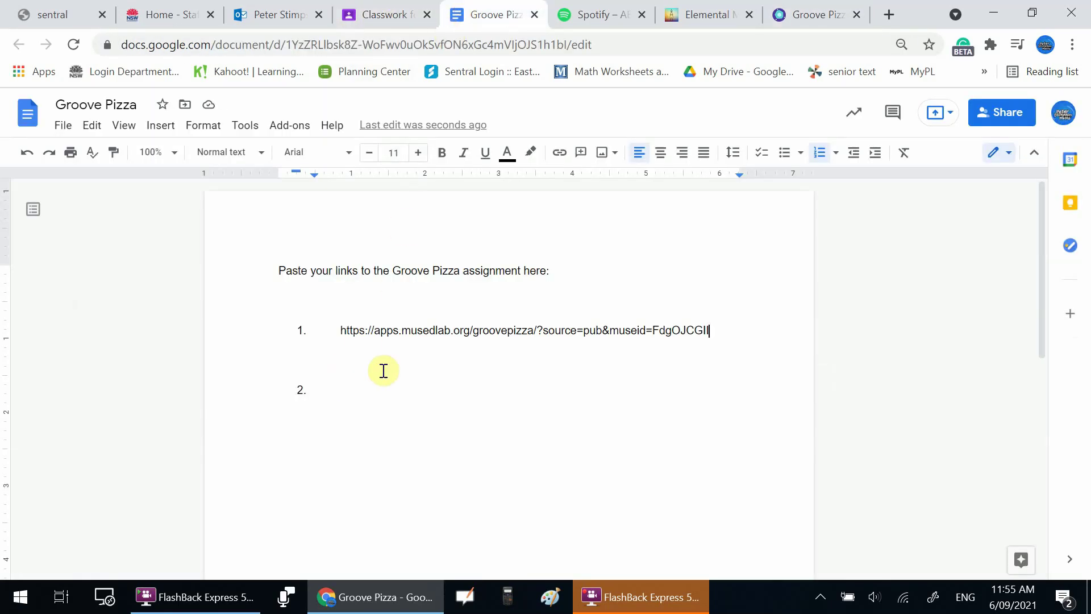